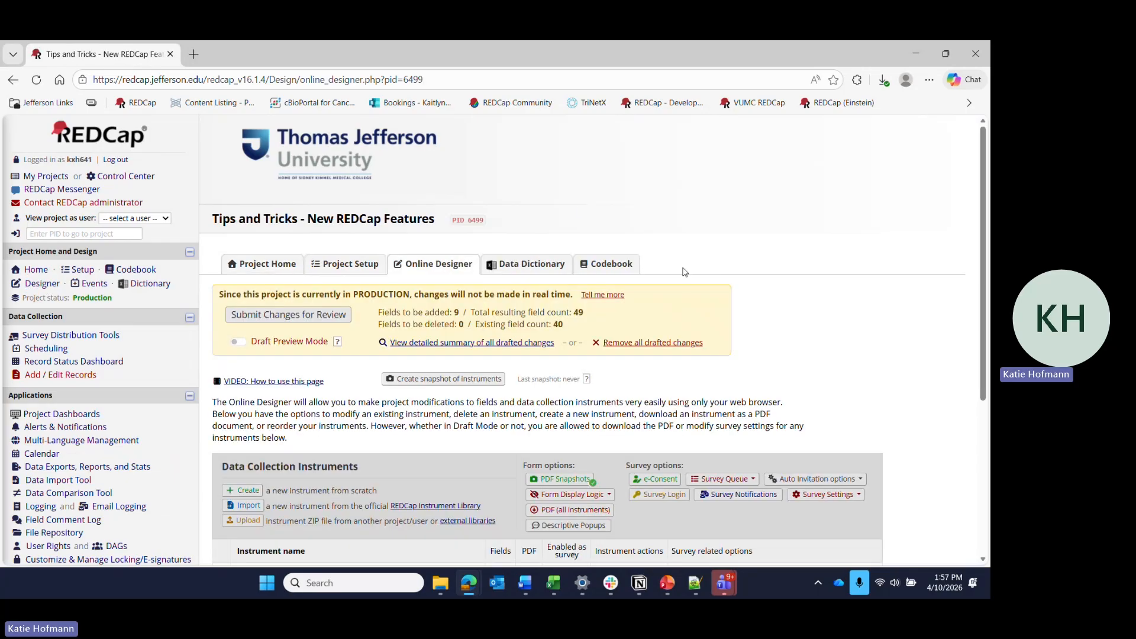
Open the detailed summary of all drafted changes and expand the full list of choices for the cx_comps field.
{"action": "scroll", "coordinate": [790, 336], "scroll_direction": "down", "scroll_amount": 2}
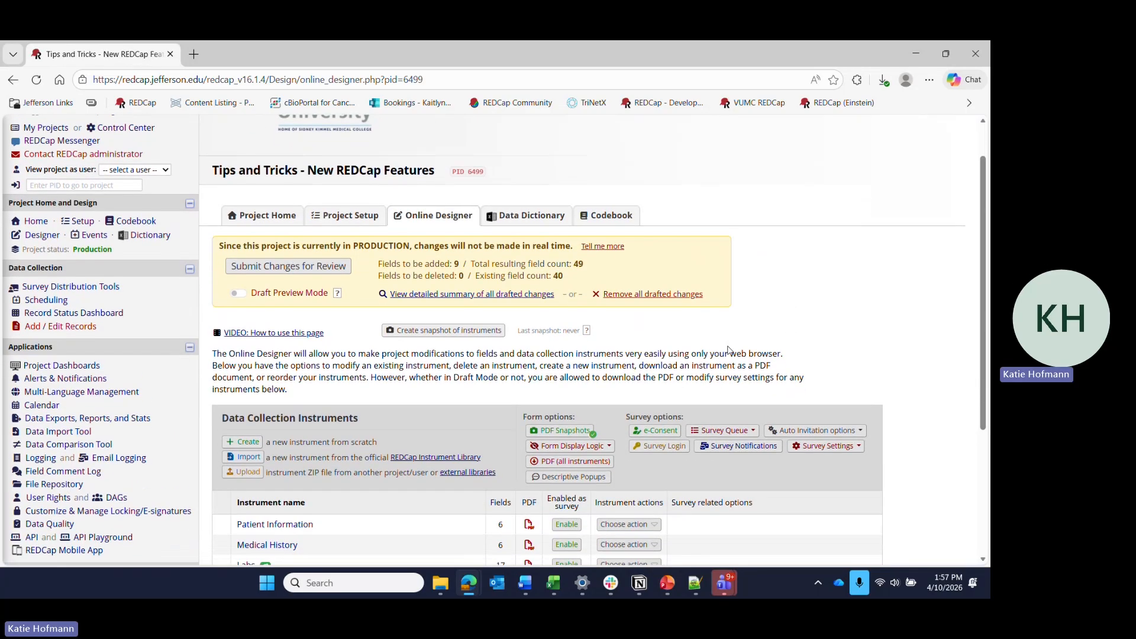
{"action": "scroll", "coordinate": [728, 350], "scroll_direction": "down", "scroll_amount": 1}
{"action": "left_click", "coordinate": [488, 266]}
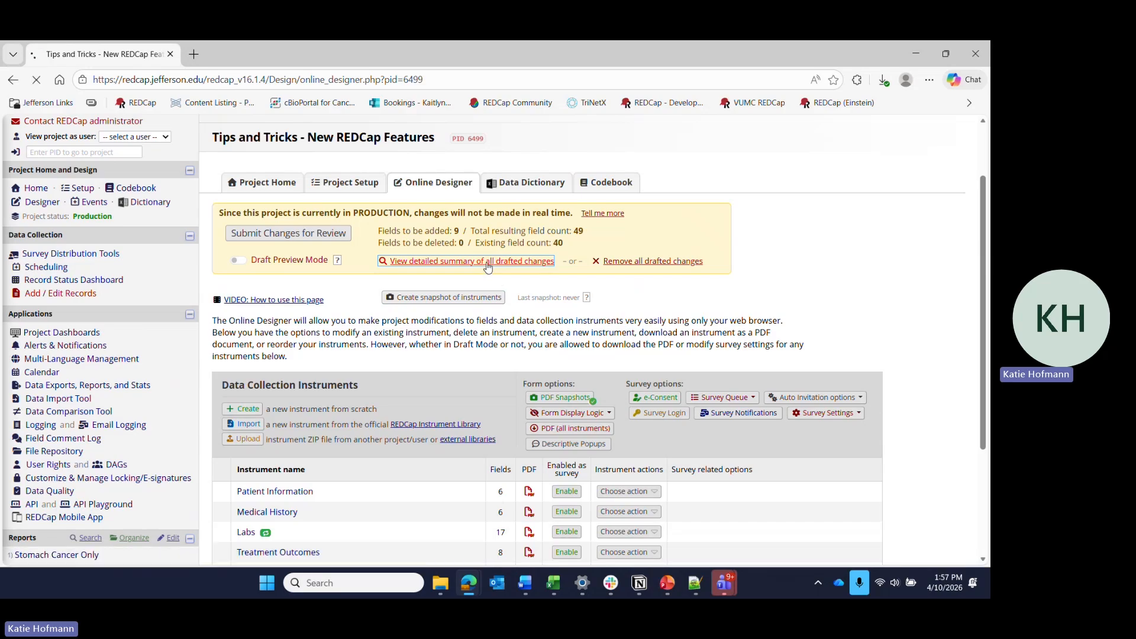
{"action": "scroll", "coordinate": [656, 330], "scroll_direction": "down", "scroll_amount": 2}
{"action": "scroll", "coordinate": [656, 330], "scroll_direction": "down", "scroll_amount": 5}
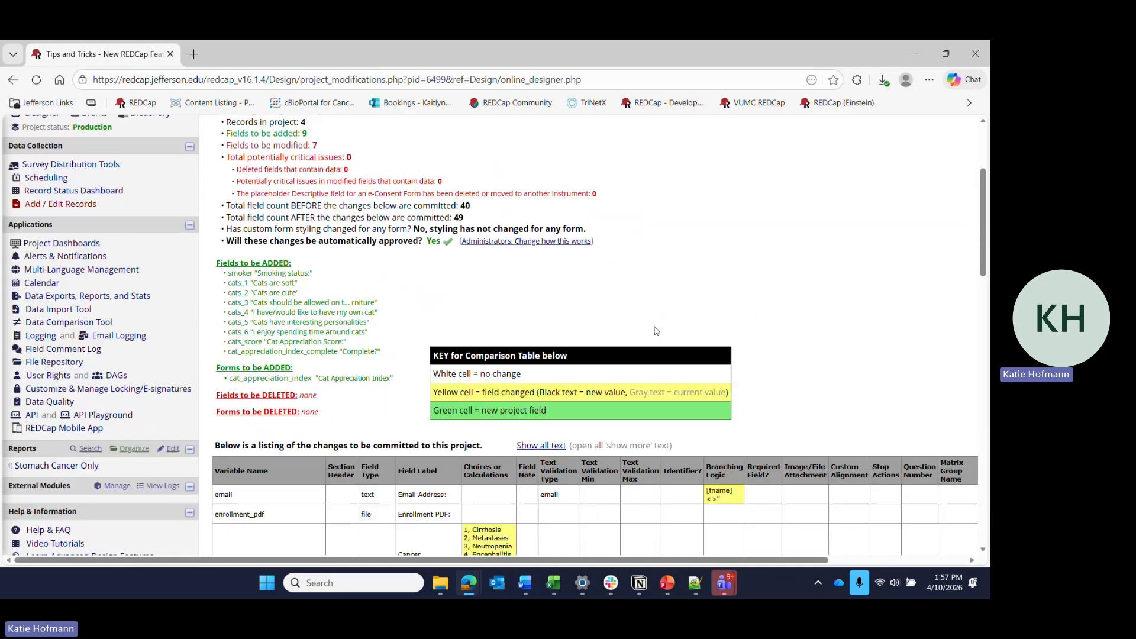
{"action": "scroll", "coordinate": [626, 338], "scroll_direction": "down", "scroll_amount": 2}
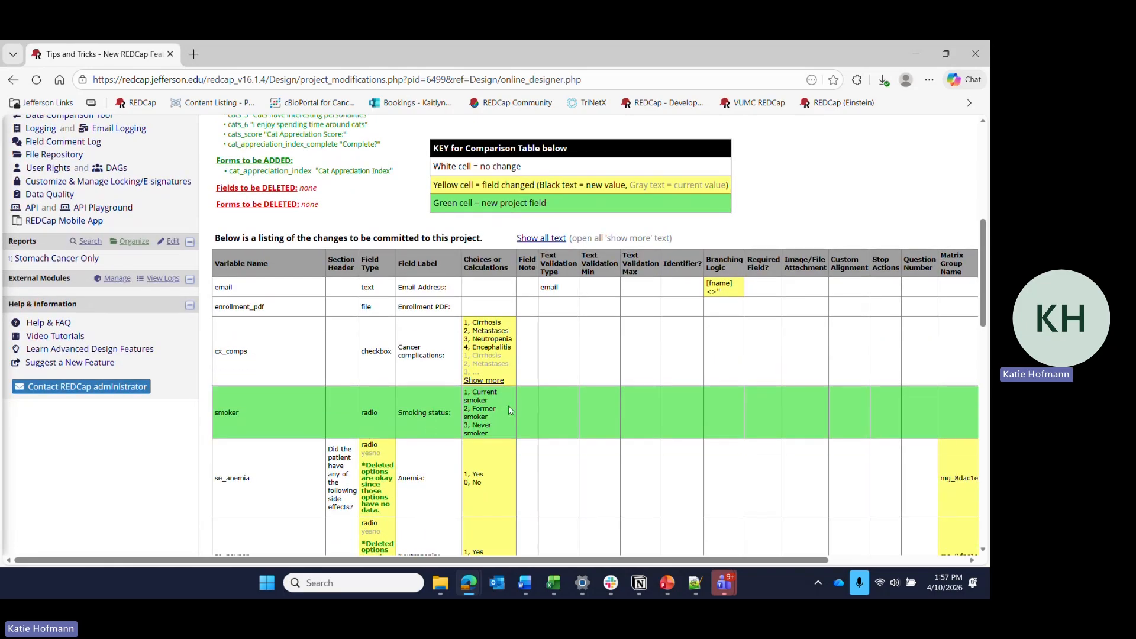
{"action": "left_click", "coordinate": [484, 380]}
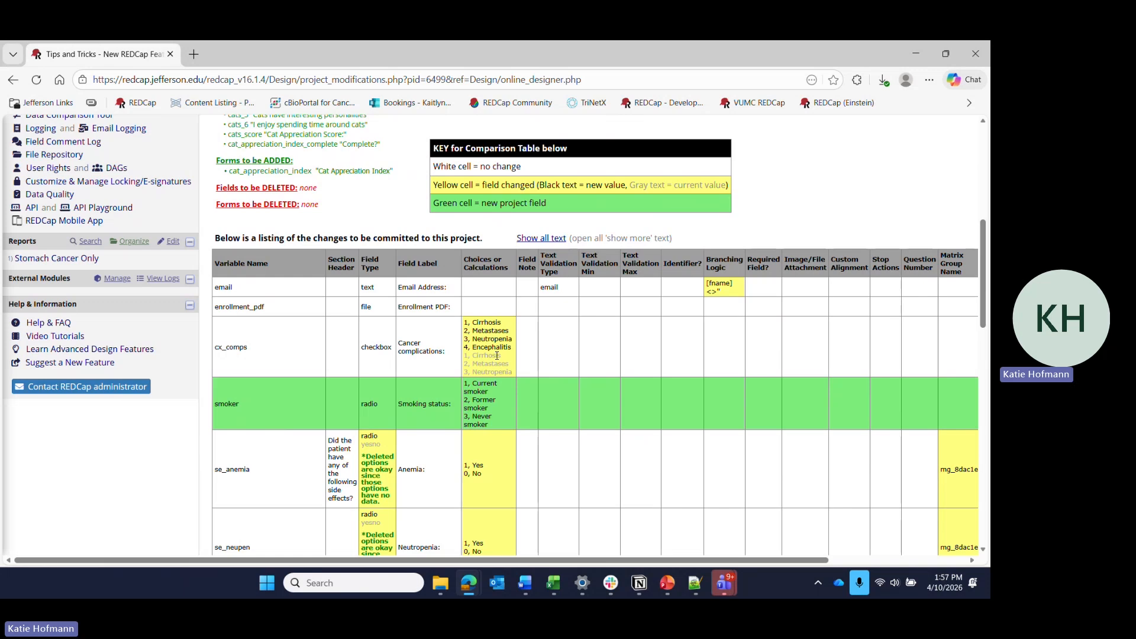
Examine the comparison table of drafted changes, including the email field's branching logic, the new fields and the enrollment_pdf field annotation.
{"action": "left_click_drag", "start_coordinate": [722, 294], "coordinate": [705, 290]}
{"action": "left_click", "coordinate": [740, 345]}
{"action": "scroll", "coordinate": [851, 433], "scroll_direction": "down", "scroll_amount": 4}
{"action": "scroll", "coordinate": [553, 387], "scroll_direction": "right", "scroll_amount": 3}
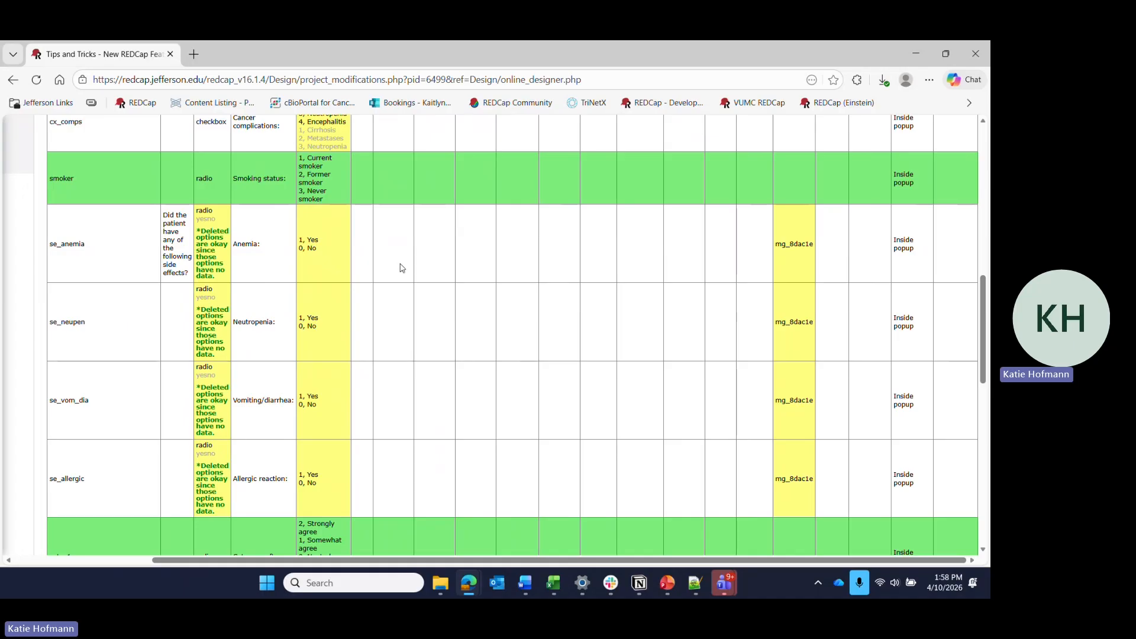
{"action": "scroll", "coordinate": [559, 290], "scroll_direction": "down", "scroll_amount": 2}
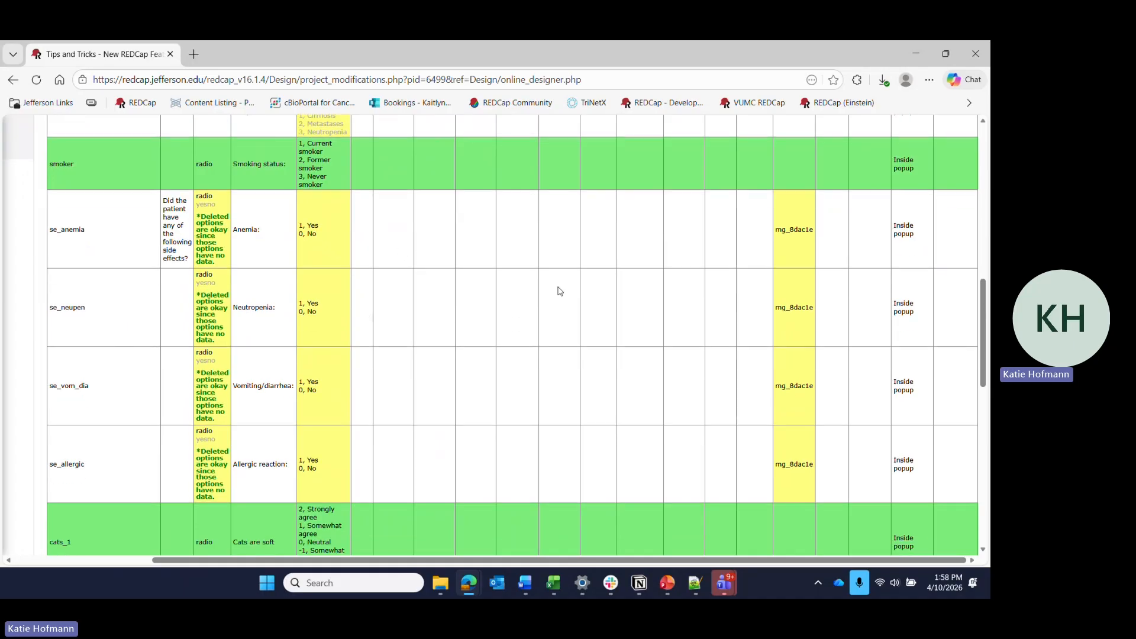
{"action": "scroll", "coordinate": [560, 290], "scroll_direction": "down", "scroll_amount": 10}
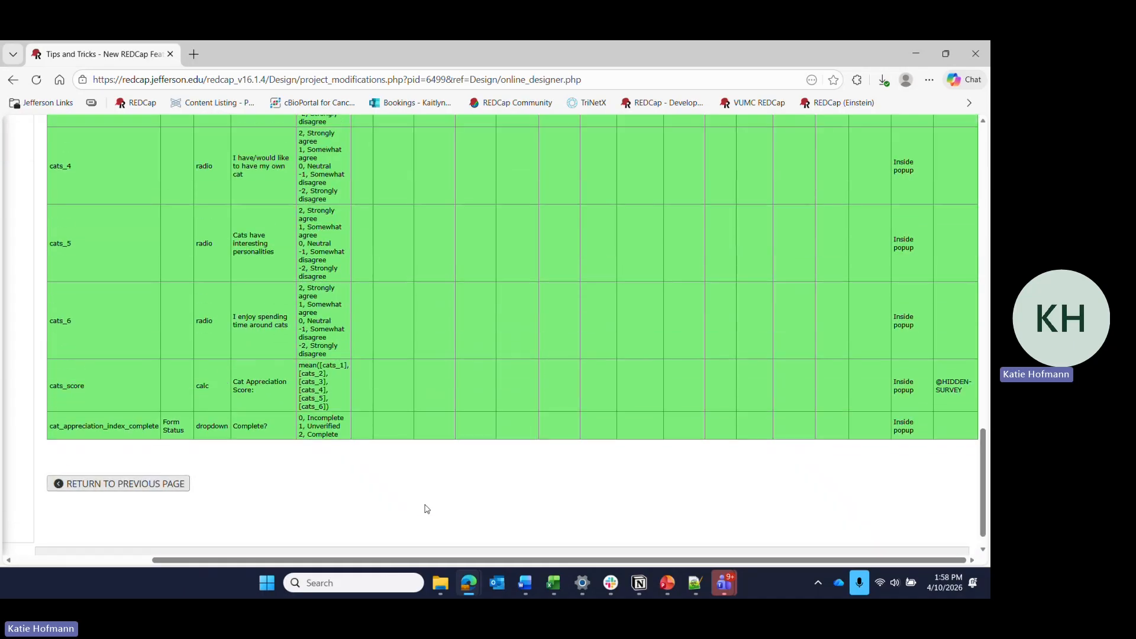
{"action": "scroll", "coordinate": [426, 509], "scroll_direction": "up", "scroll_amount": 12}
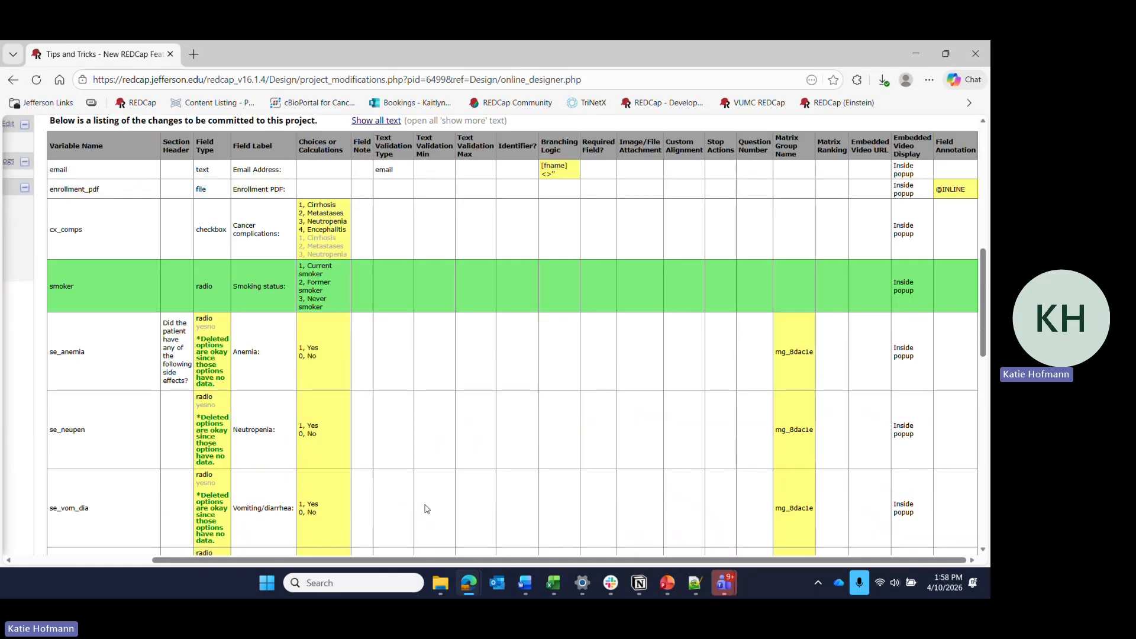
{"action": "scroll", "coordinate": [427, 509], "scroll_direction": "down", "scroll_amount": 1}
{"action": "left_click_drag", "start_coordinate": [970, 167], "coordinate": [943, 173]}
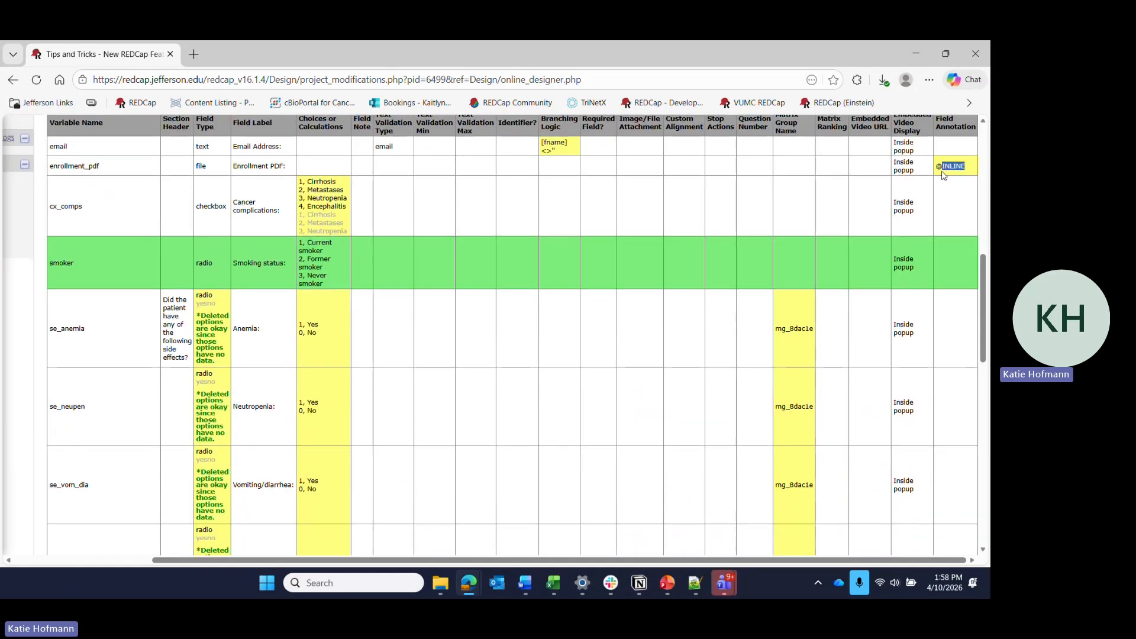
{"action": "left_click", "coordinate": [681, 177]}
{"action": "scroll", "coordinate": [369, 423], "scroll_direction": "up", "scroll_amount": 7}
{"action": "scroll", "coordinate": [373, 409], "scroll_direction": "left", "scroll_amount": 3}
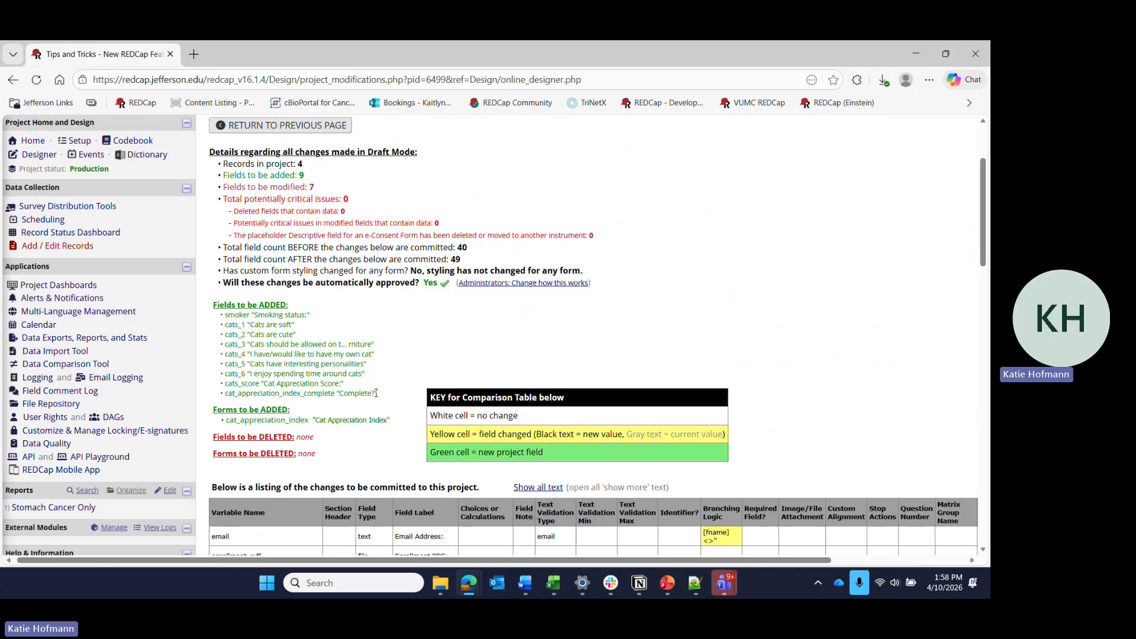
Return to the Online Designer from the change summary and turn on Draft Preview Mode.
{"action": "left_click", "coordinate": [280, 124]}
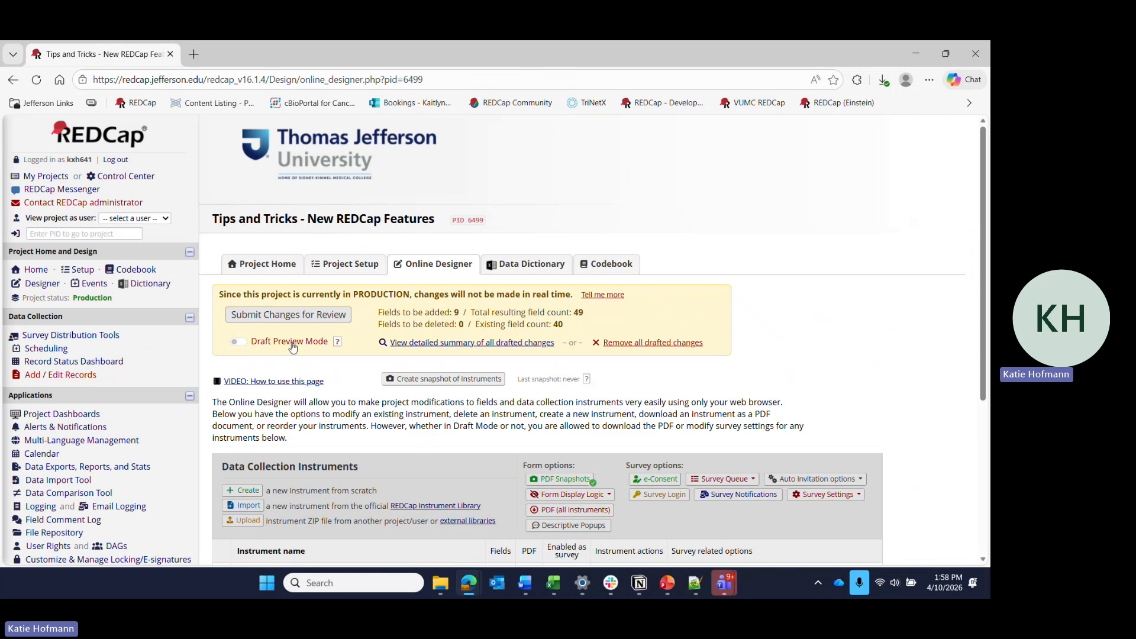
{"action": "left_click", "coordinate": [238, 343]}
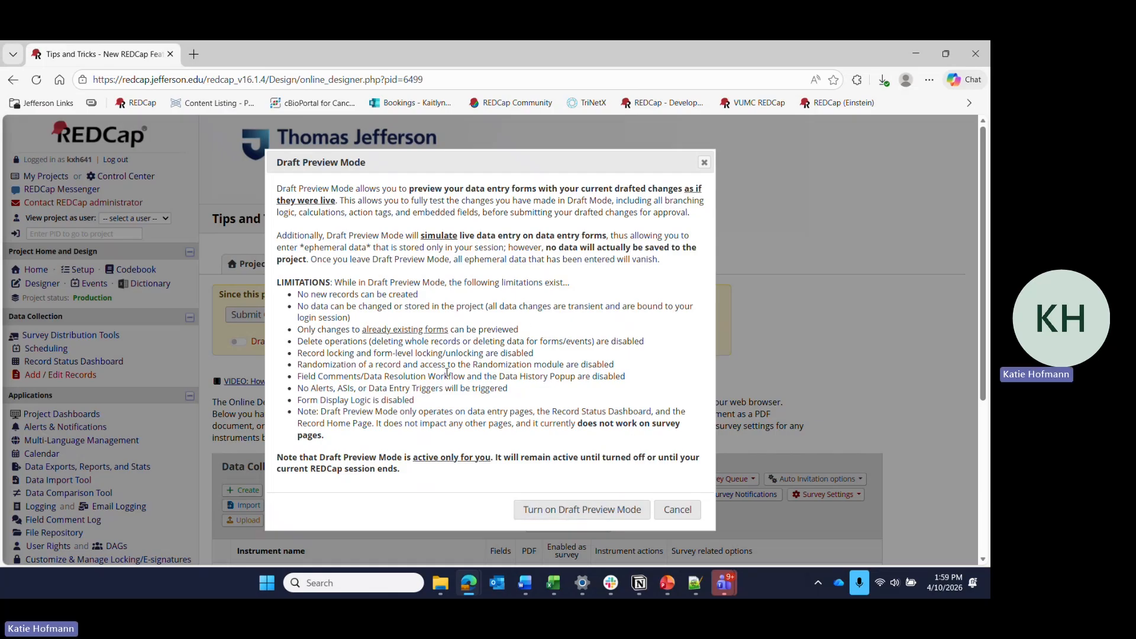
{"action": "left_click", "coordinate": [578, 512]}
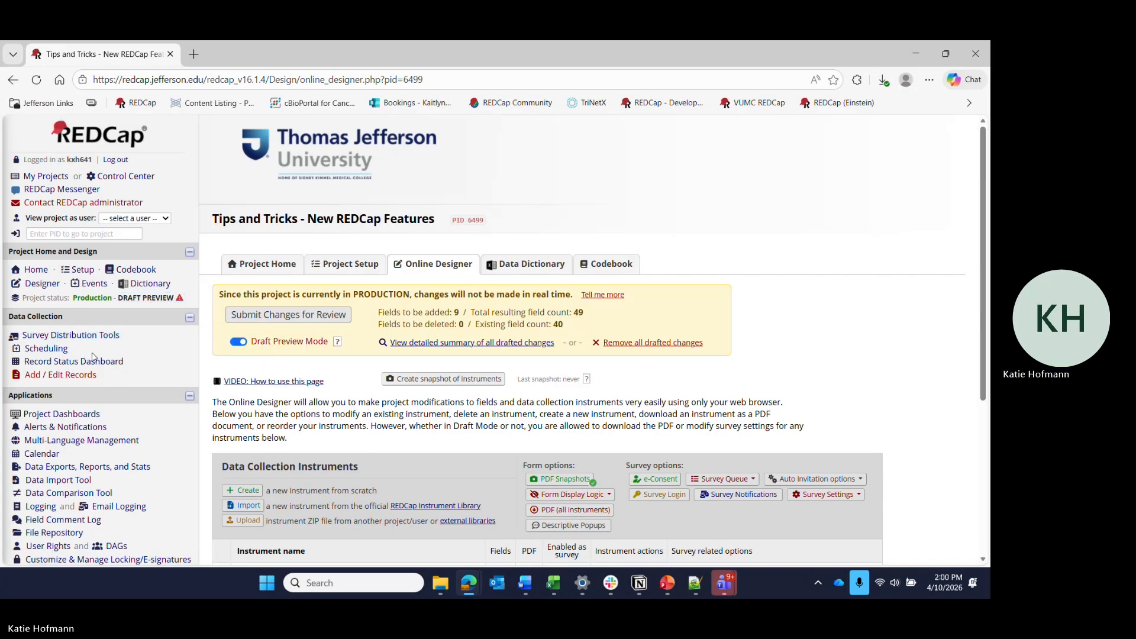
Open the Baseline Patient Information form of record 4 from the Record Status Dashboard.
{"action": "left_click", "coordinate": [107, 366]}
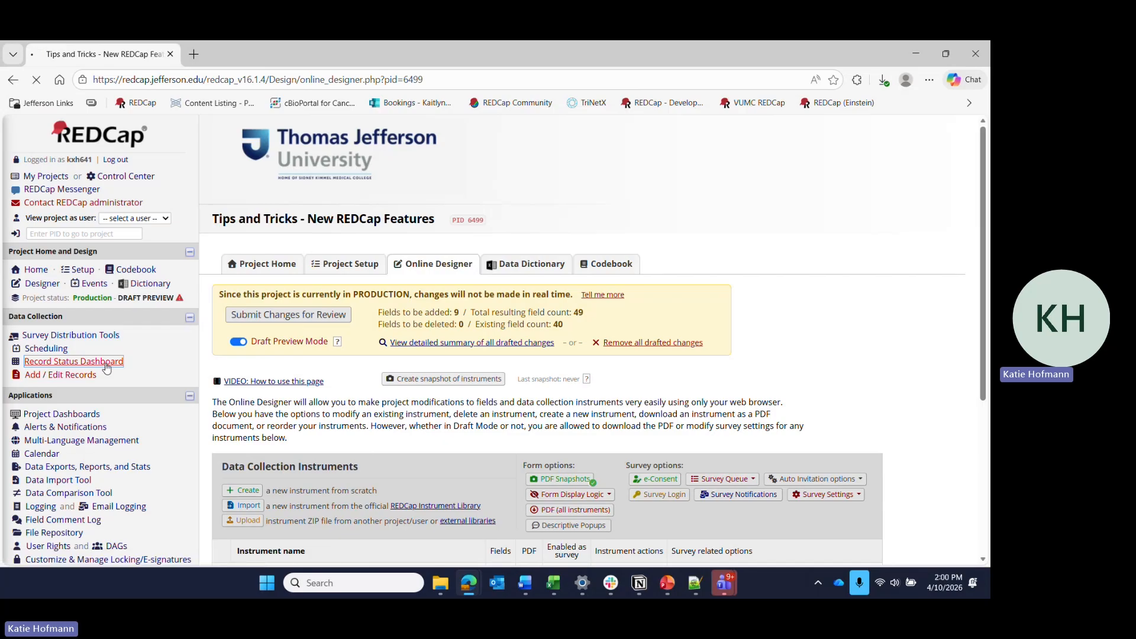
{"action": "scroll", "coordinate": [475, 353], "scroll_direction": "down", "scroll_amount": 4}
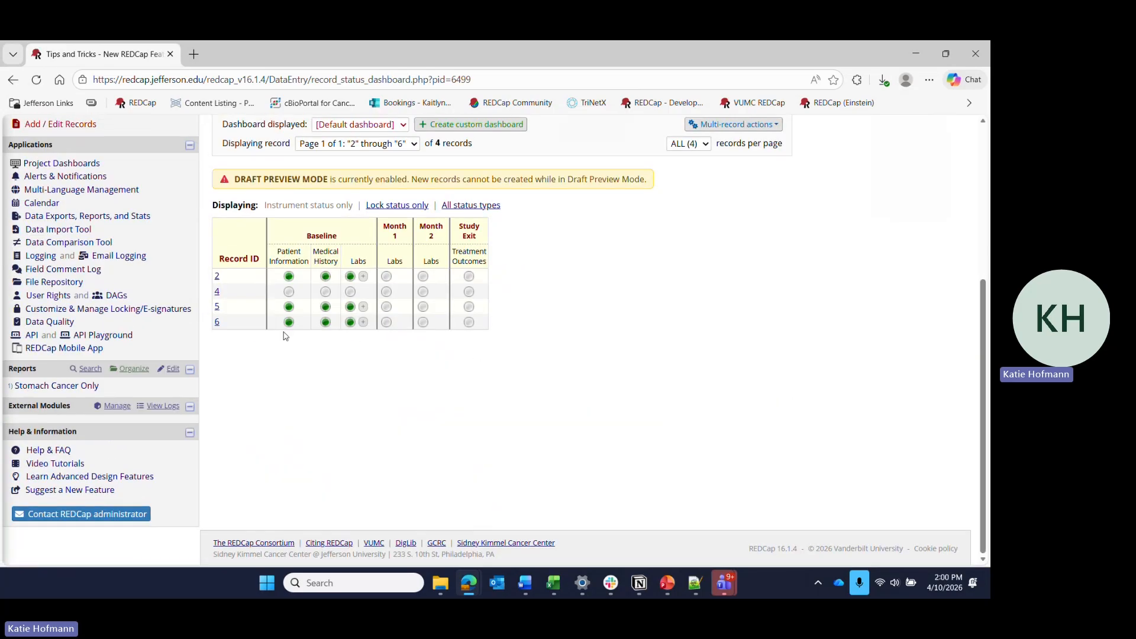
{"action": "left_click", "coordinate": [288, 290]}
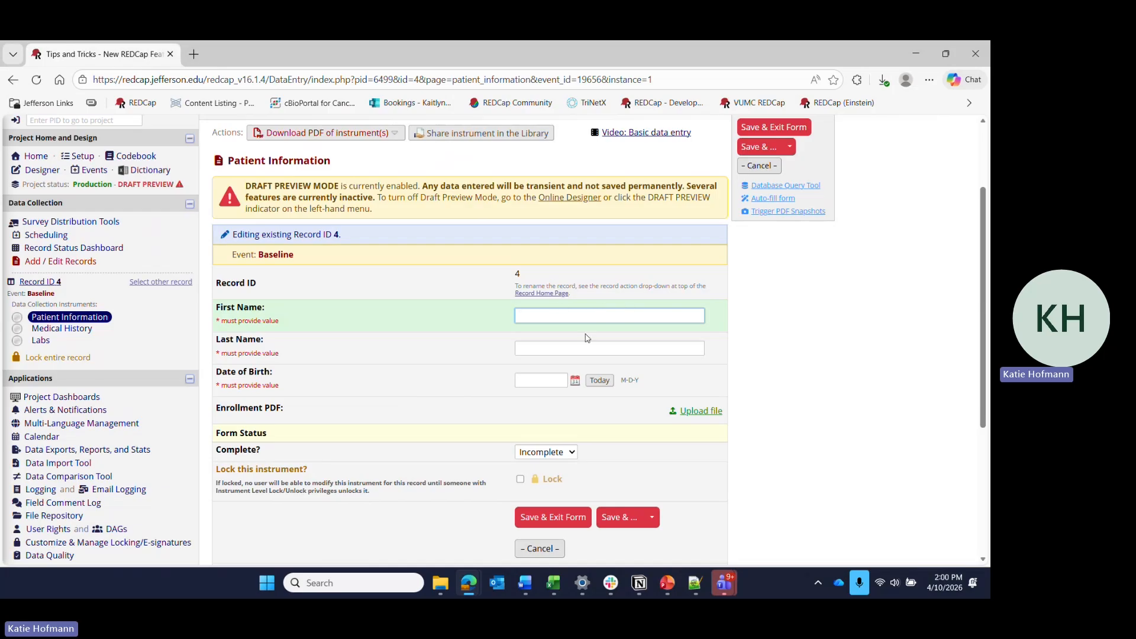
Enter the patient's first name and email address in record 4's Patient Information form.
{"action": "type", "text": "Bilbo"}
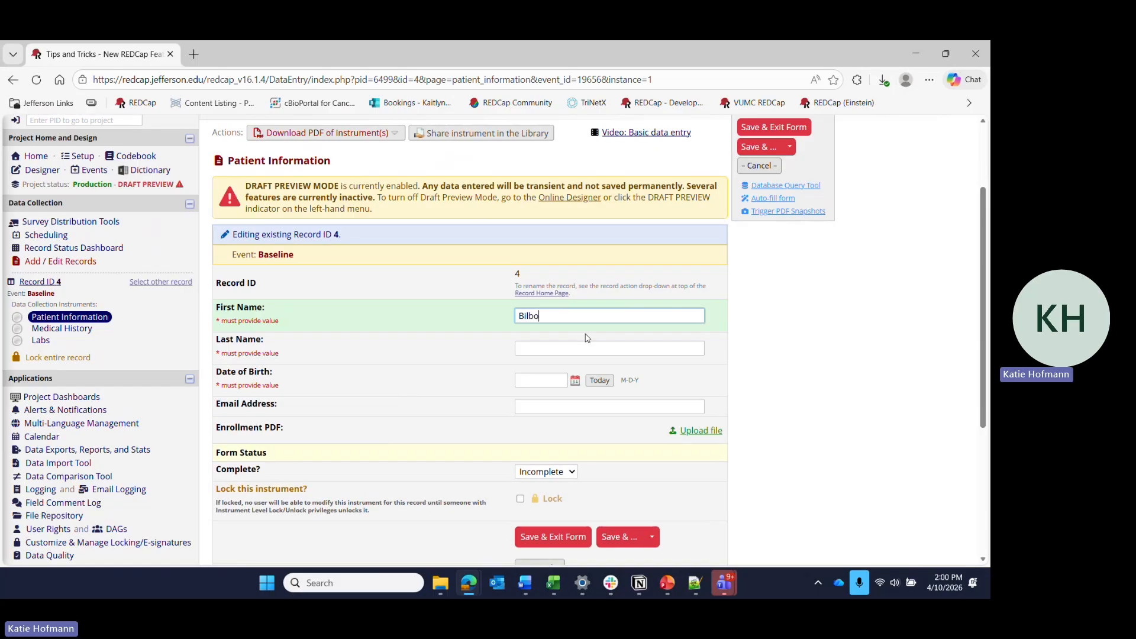
{"action": "left_click", "coordinate": [600, 407]}
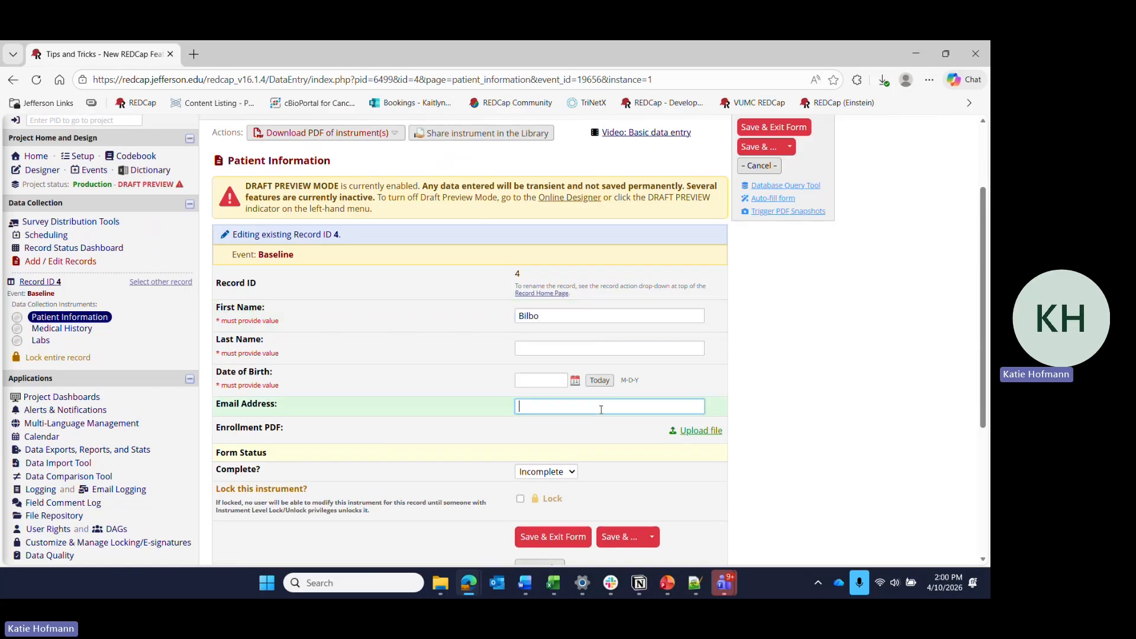
{"action": "type", "text": "bilbo@baggins.edu"}
{"action": "key", "text": "Tab"}
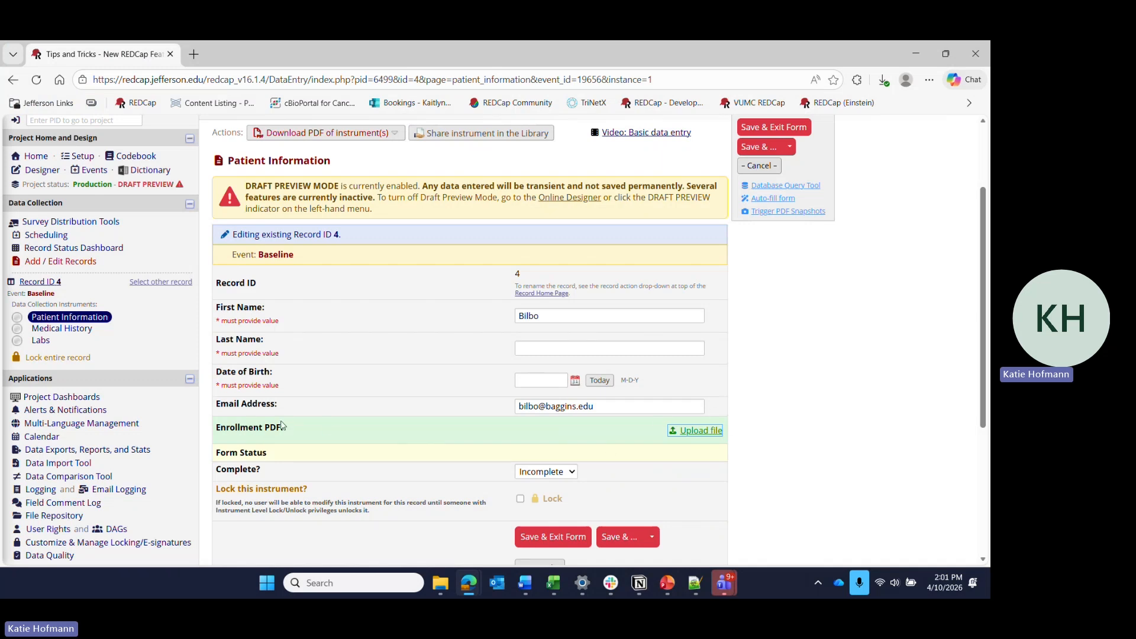
Upload "REDCap_project_move_instructions_final_any institution (1).pdf" to the Enrollment PDF field and review its inline preview.
{"action": "left_click", "coordinate": [715, 437]}
{"action": "left_click", "coordinate": [361, 327]}
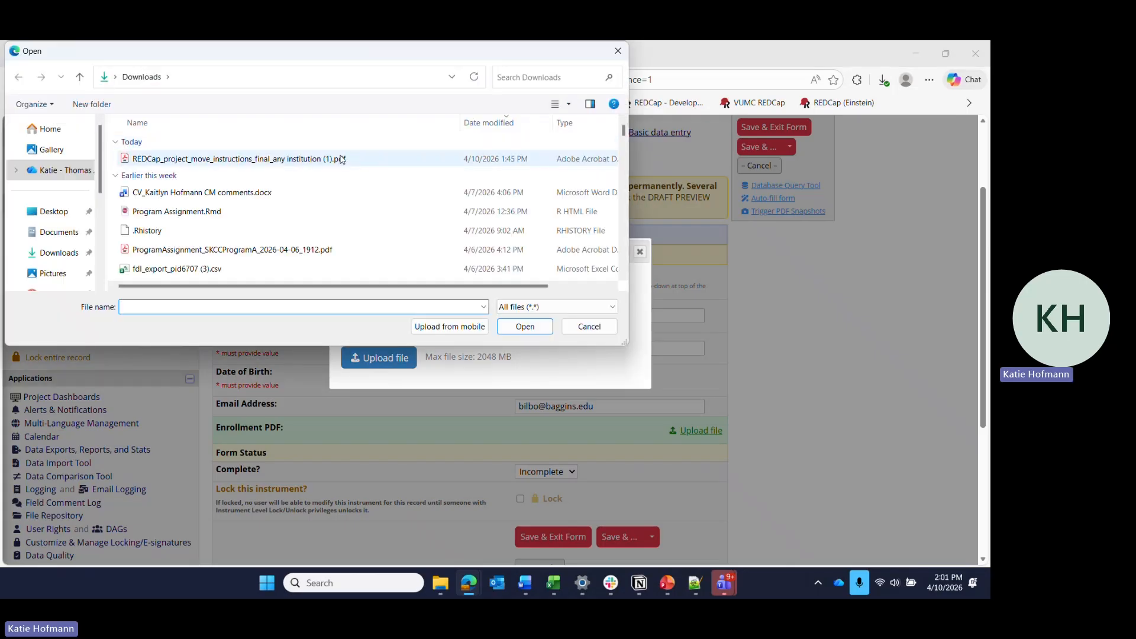
{"action": "left_click", "coordinate": [342, 159]}
{"action": "left_click", "coordinate": [525, 326]}
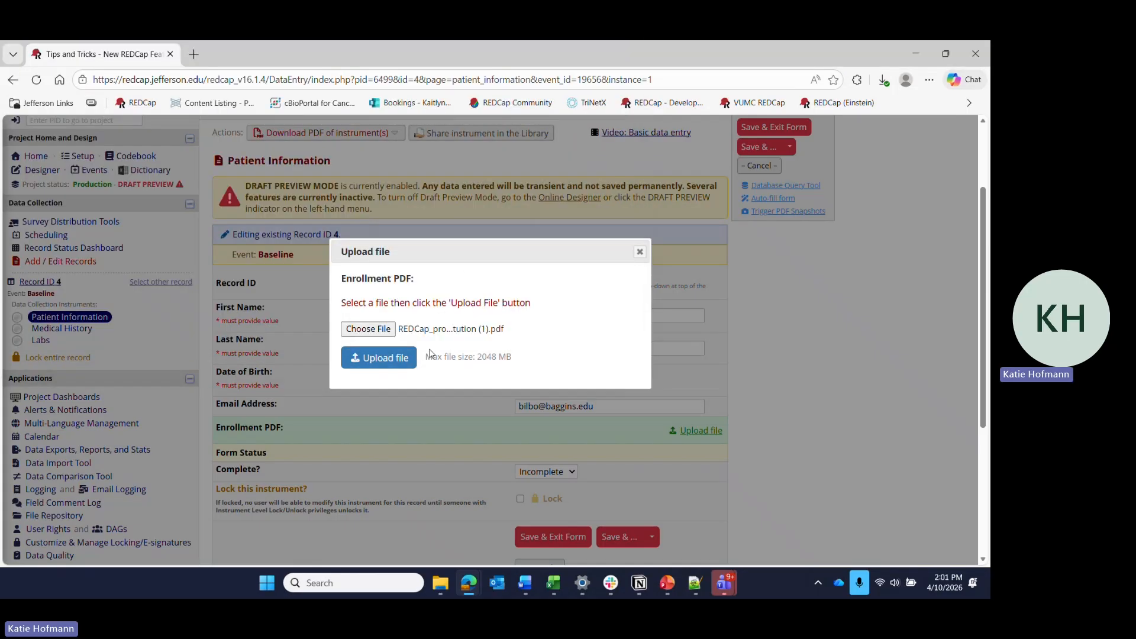
{"action": "left_click", "coordinate": [407, 359]}
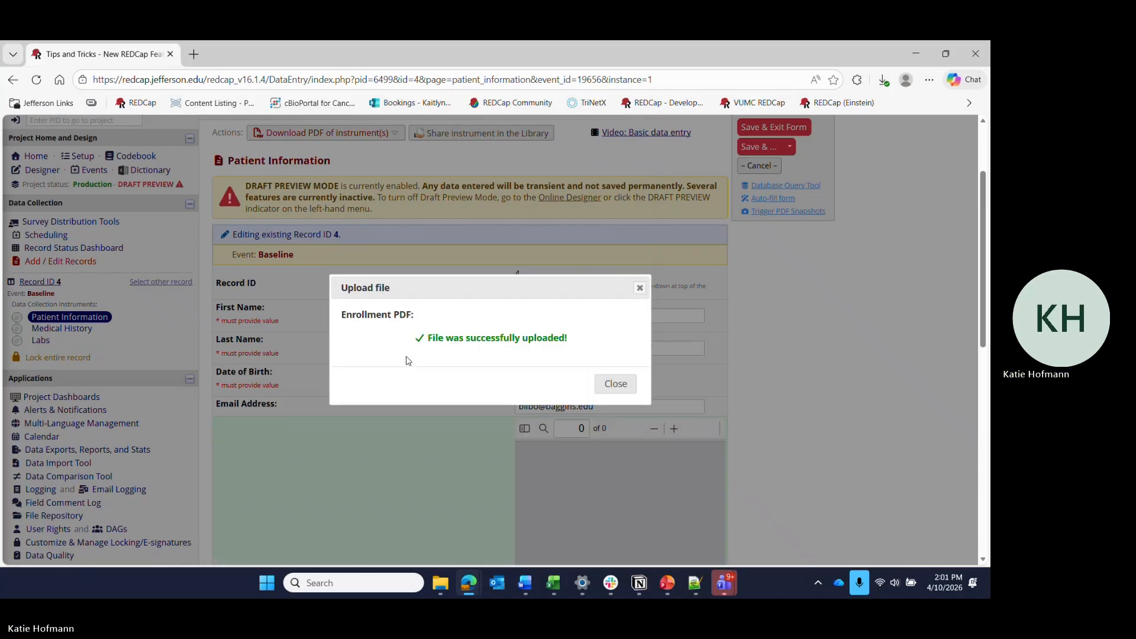
{"action": "left_click", "coordinate": [618, 383]}
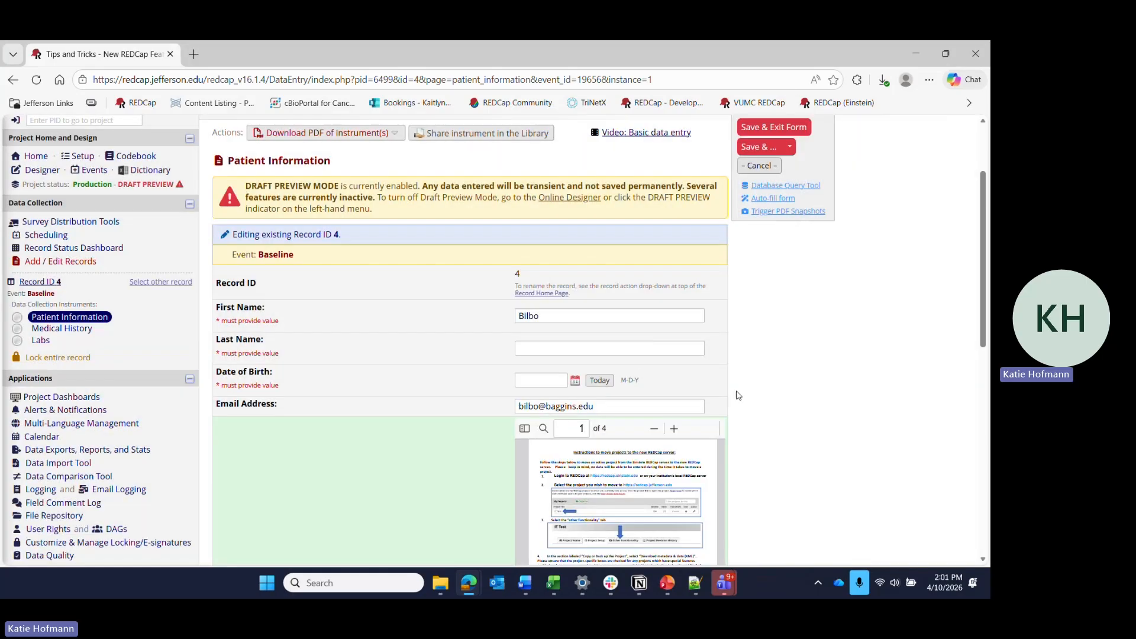
{"action": "scroll", "coordinate": [738, 396], "scroll_direction": "down", "scroll_amount": 1}
{"action": "scroll", "coordinate": [738, 396], "scroll_direction": "down", "scroll_amount": 3}
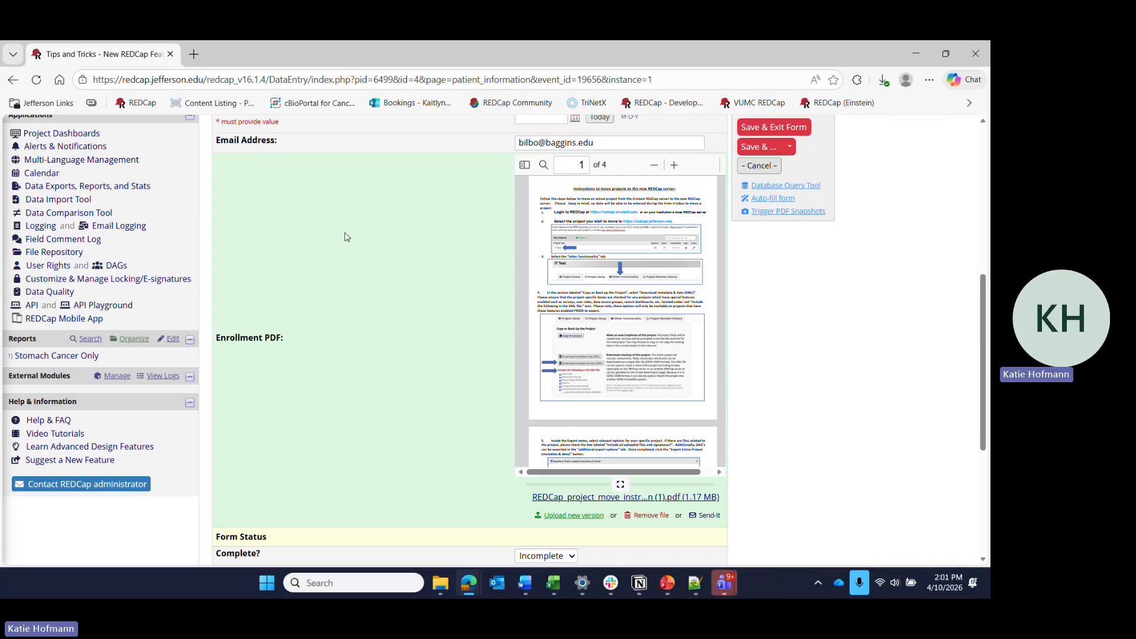
Leave record 4's form for the Online Designer without saving the changes.
{"action": "scroll", "coordinate": [422, 374], "scroll_direction": "up", "scroll_amount": 5}
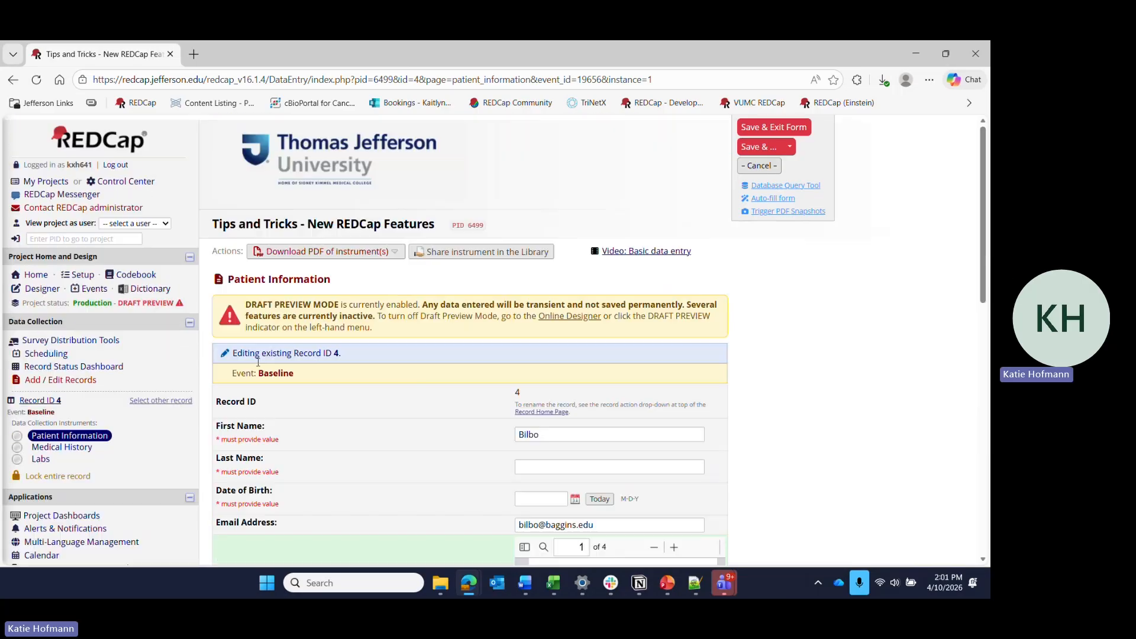
{"action": "left_click", "coordinate": [43, 284]}
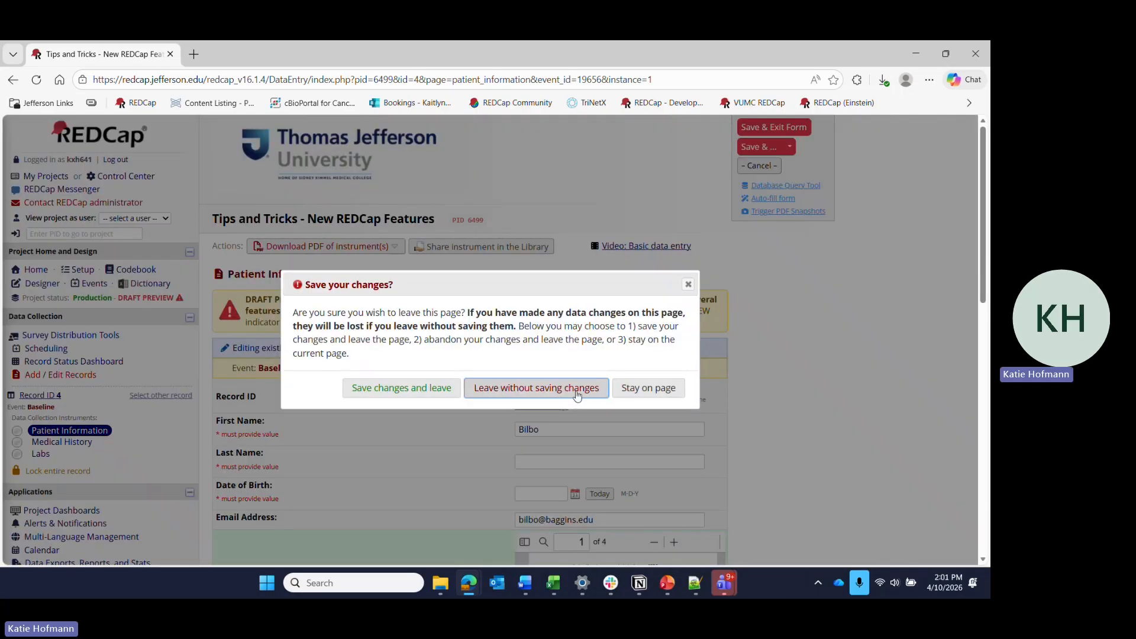
{"action": "left_click", "coordinate": [576, 394]}
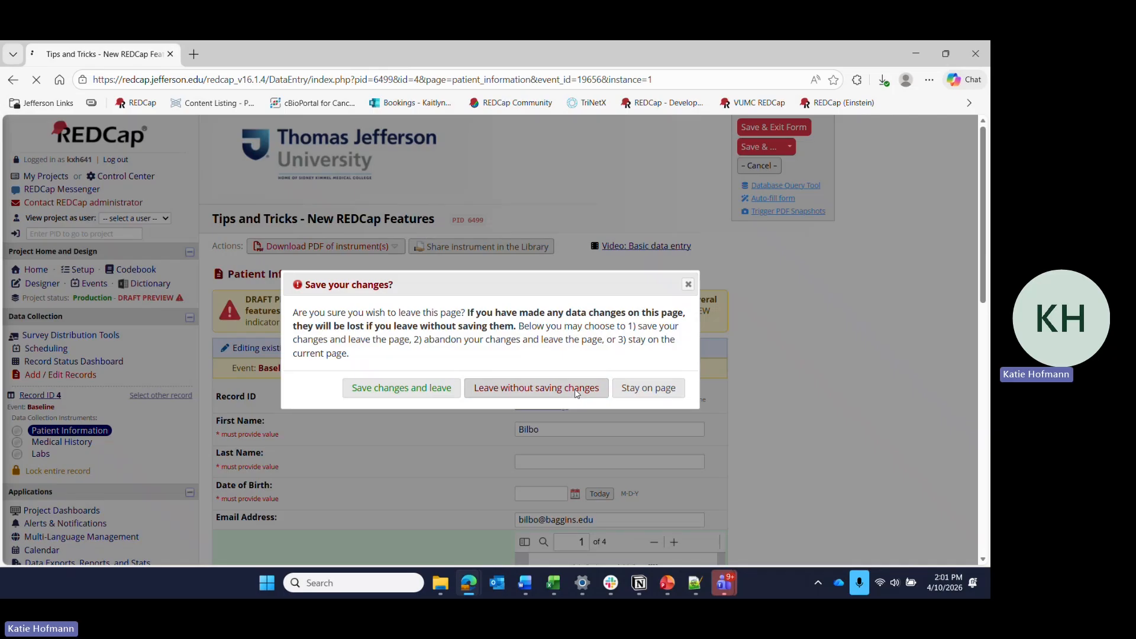
Set the Enrollment PDF field's custom alignment to Left / Horizontal (LH) in the Patient Information instrument and save the field.
{"action": "scroll", "coordinate": [355, 414], "scroll_direction": "down", "scroll_amount": 2}
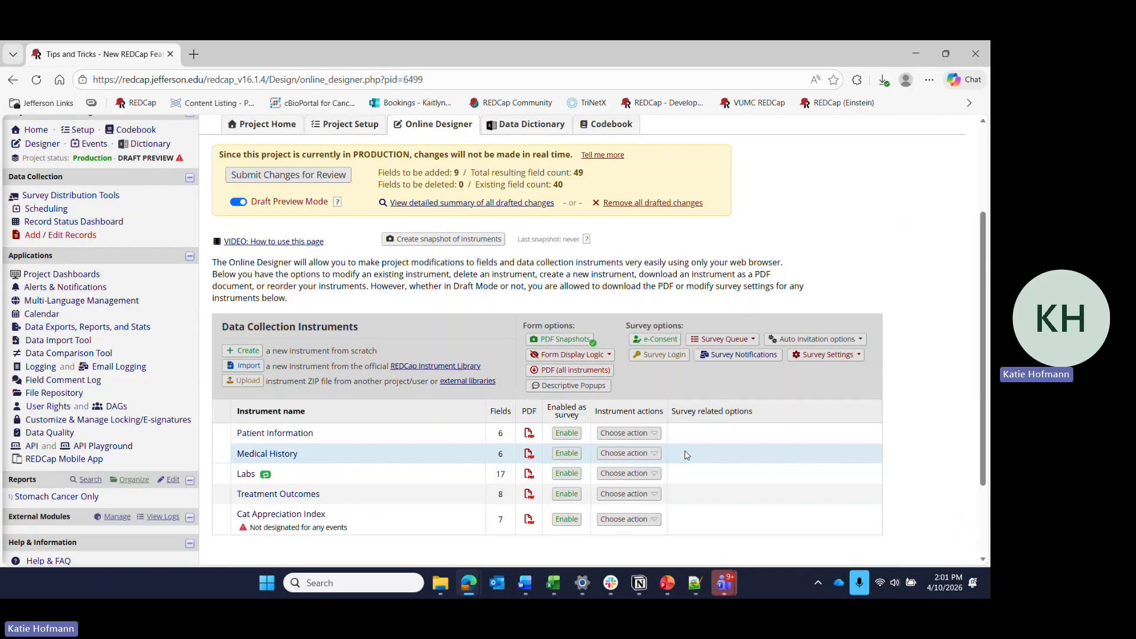
{"action": "left_click", "coordinate": [288, 438]}
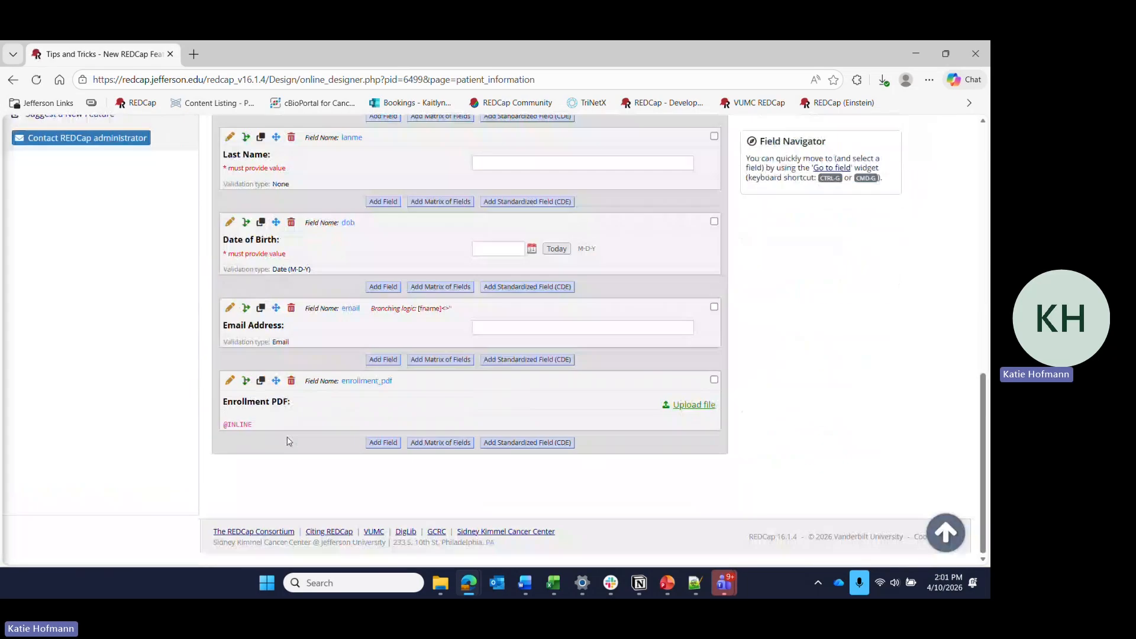
{"action": "left_click", "coordinate": [227, 391]}
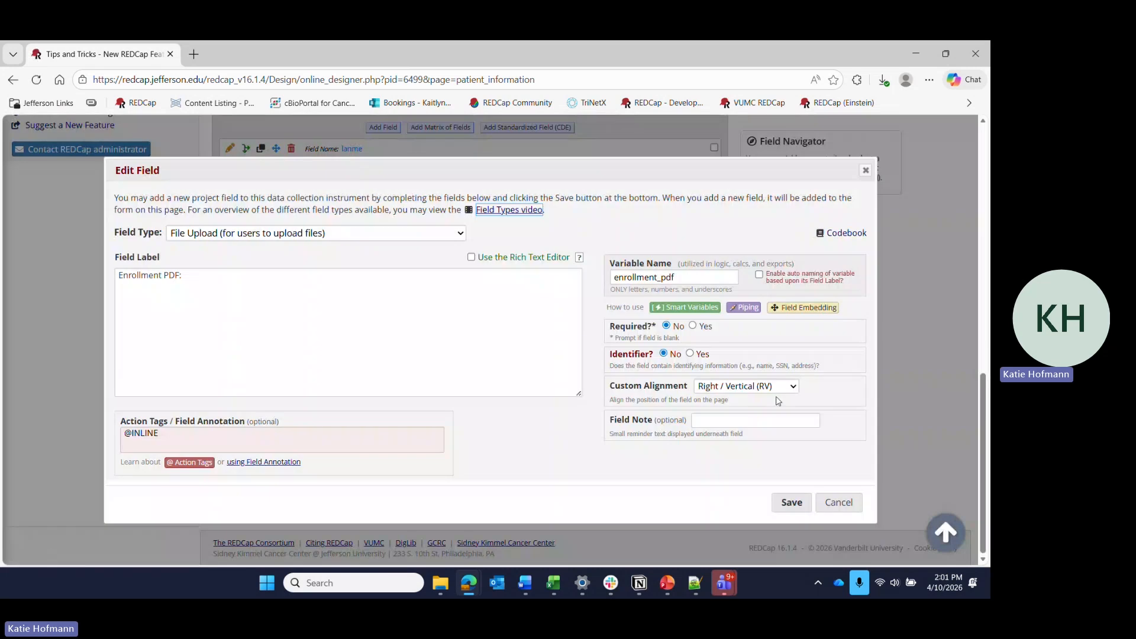
{"action": "left_click", "coordinate": [744, 386]}
{"action": "left_click", "coordinate": [724, 451]}
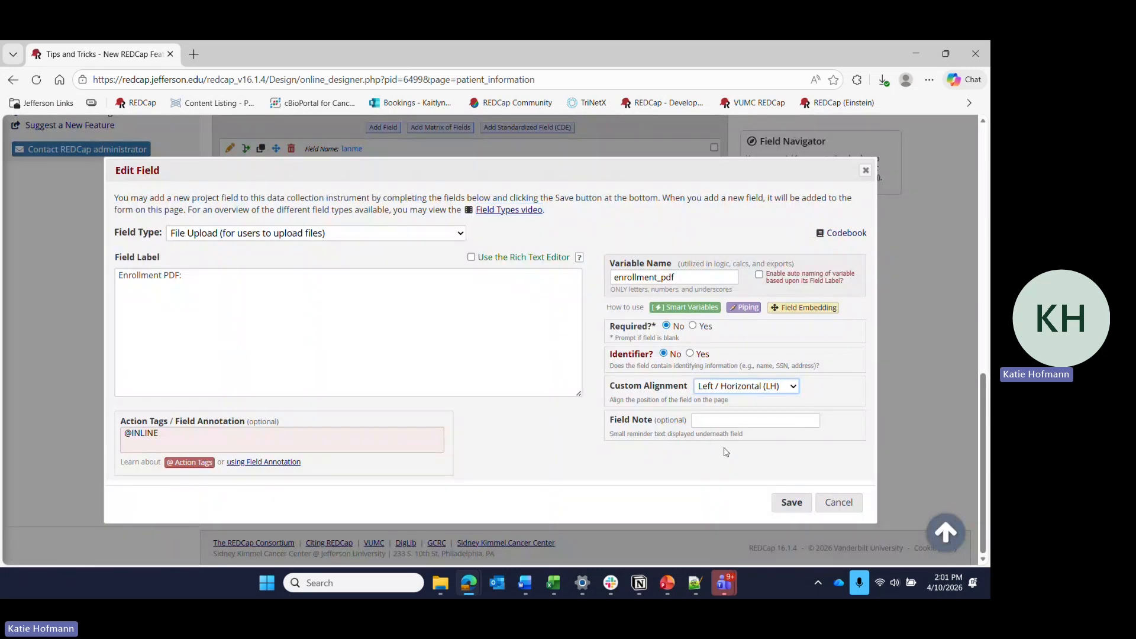
{"action": "left_click", "coordinate": [777, 500]}
{"action": "scroll", "coordinate": [414, 415], "scroll_direction": "up", "scroll_amount": 15}
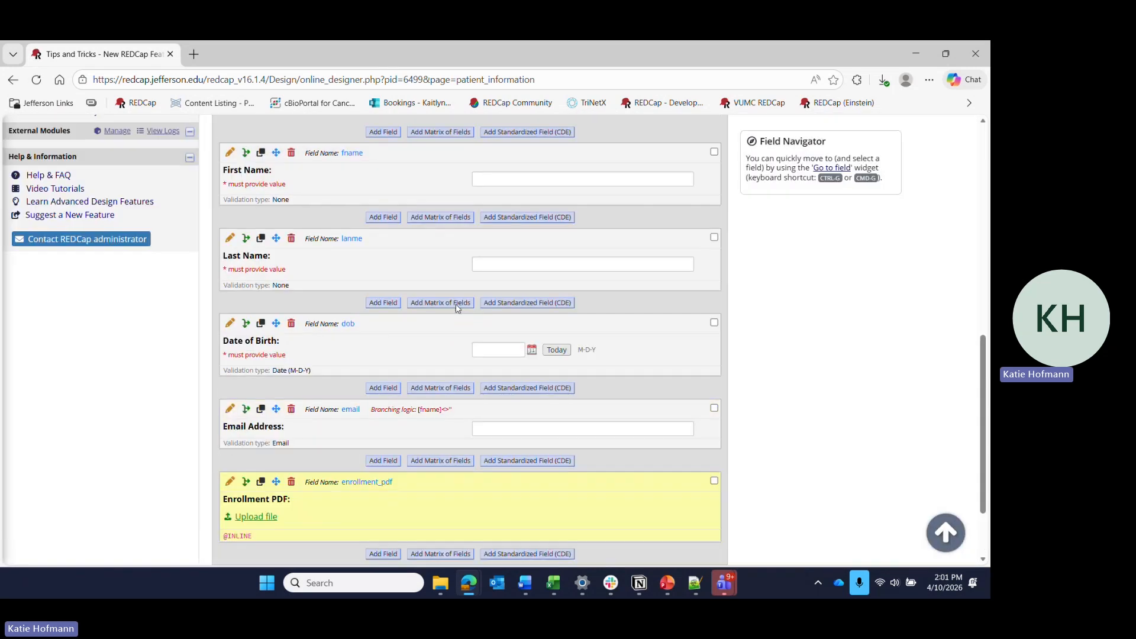
Reopen record 4's Baseline Patient Information form from the Record Status Dashboard to preview the edited Enrollment PDF field.
{"action": "left_click", "coordinate": [95, 362]}
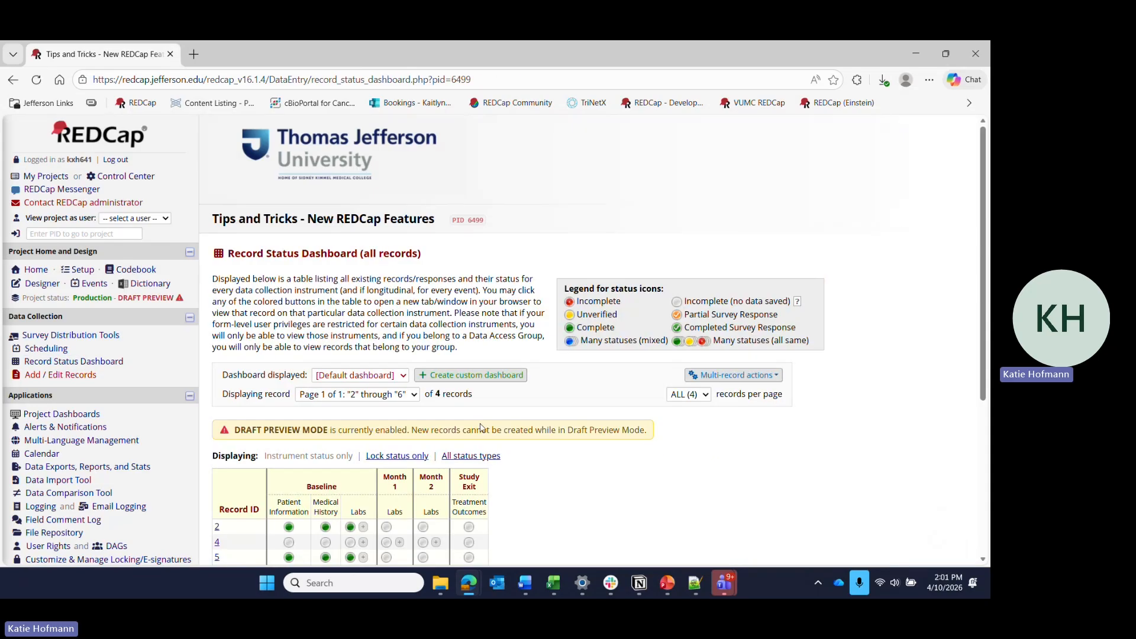
{"action": "scroll", "coordinate": [480, 427], "scroll_direction": "down", "scroll_amount": 3}
{"action": "left_click", "coordinate": [289, 371]}
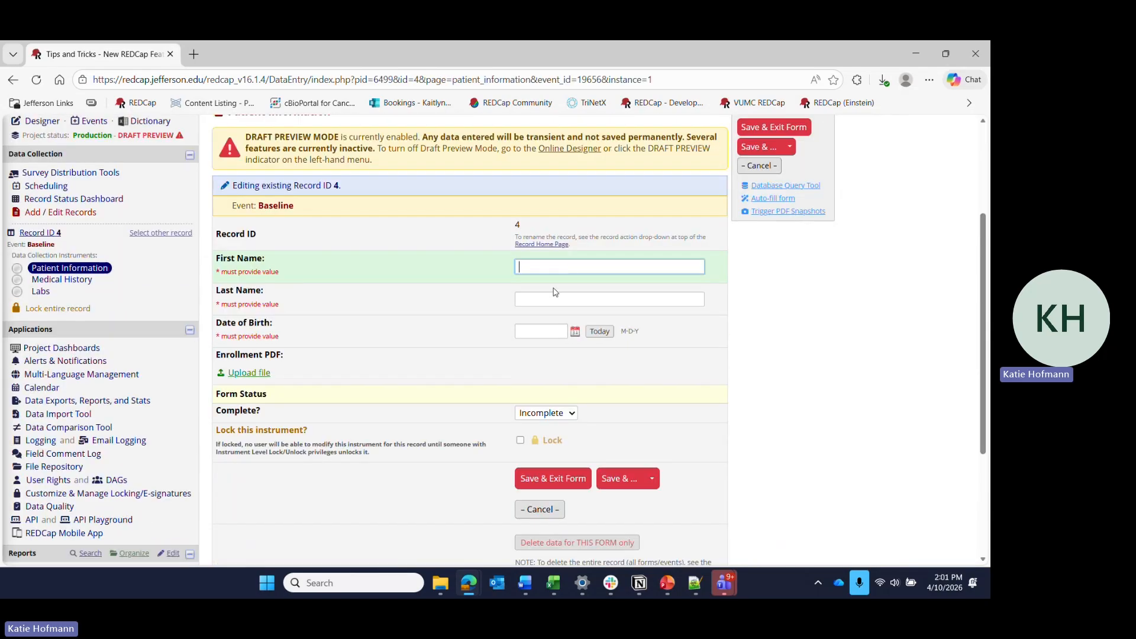
Upload "REDCap_project_move_instructions_final_any institution (1).pdf" to record 4's Enrollment PDF field, review its inline preview and save the form.
{"action": "left_click", "coordinate": [258, 373]}
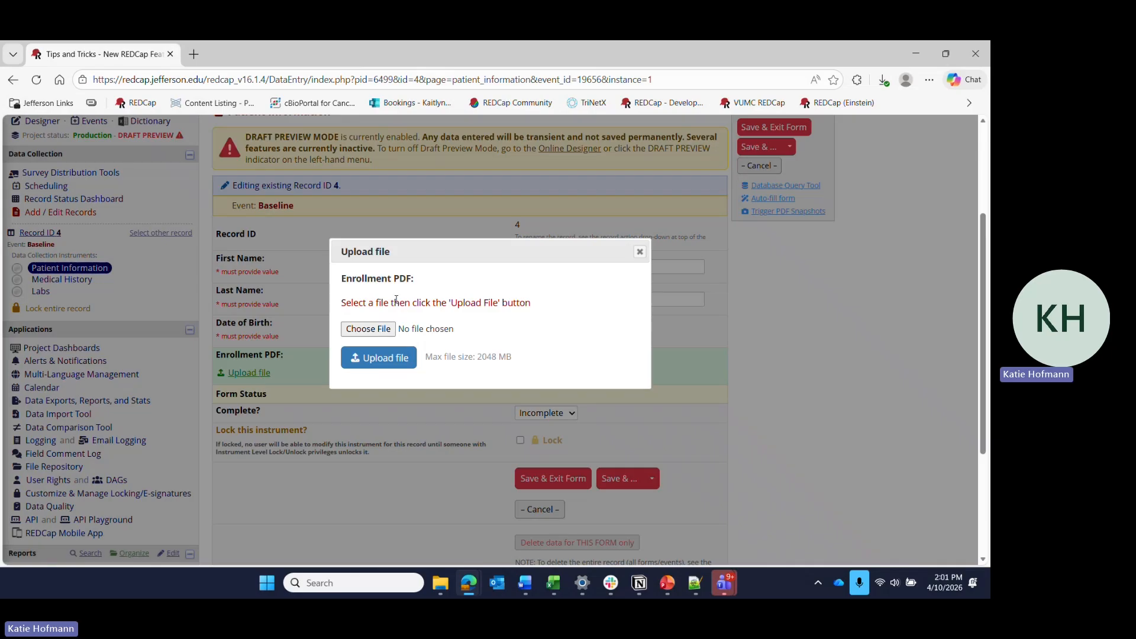
{"action": "left_click", "coordinate": [368, 328]}
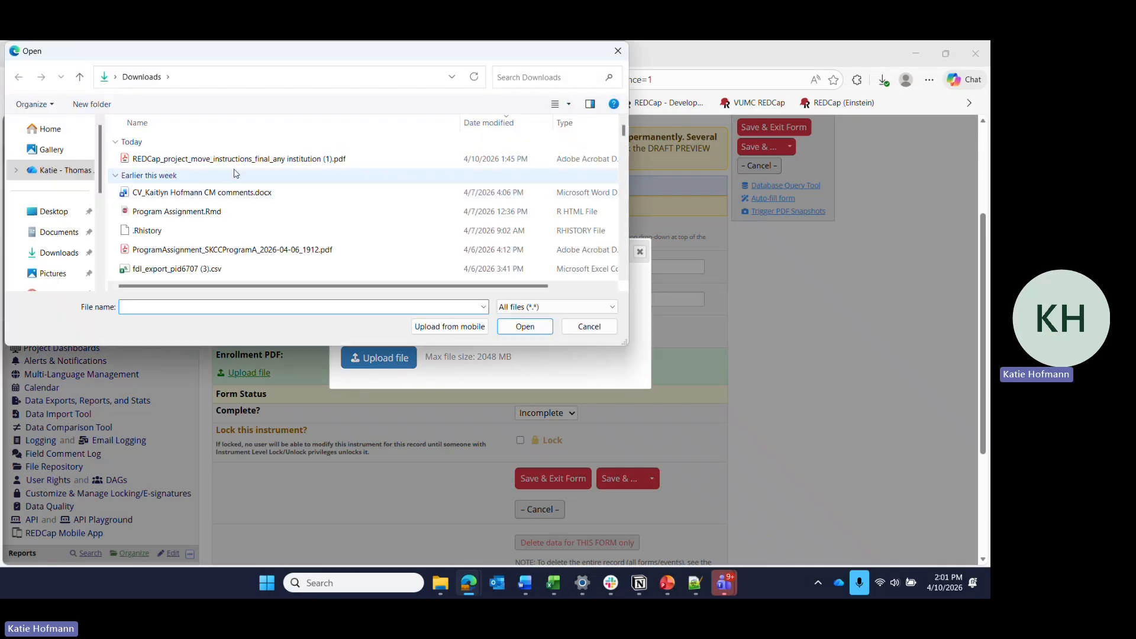
{"action": "left_click", "coordinate": [235, 158]}
{"action": "left_click", "coordinate": [540, 326]}
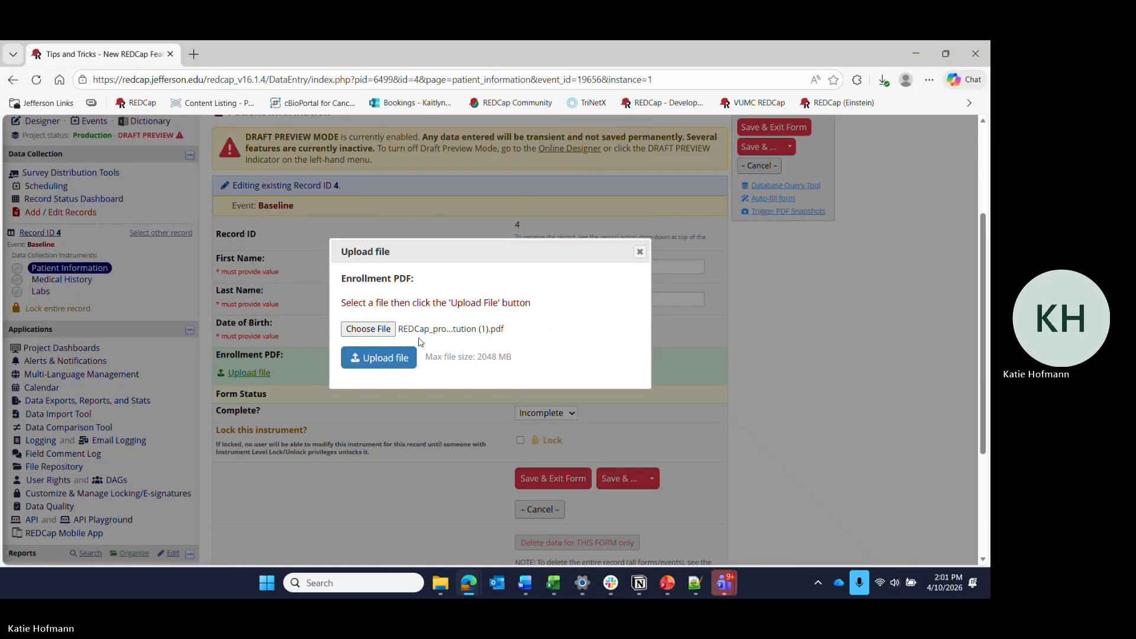
{"action": "left_click", "coordinate": [411, 354]}
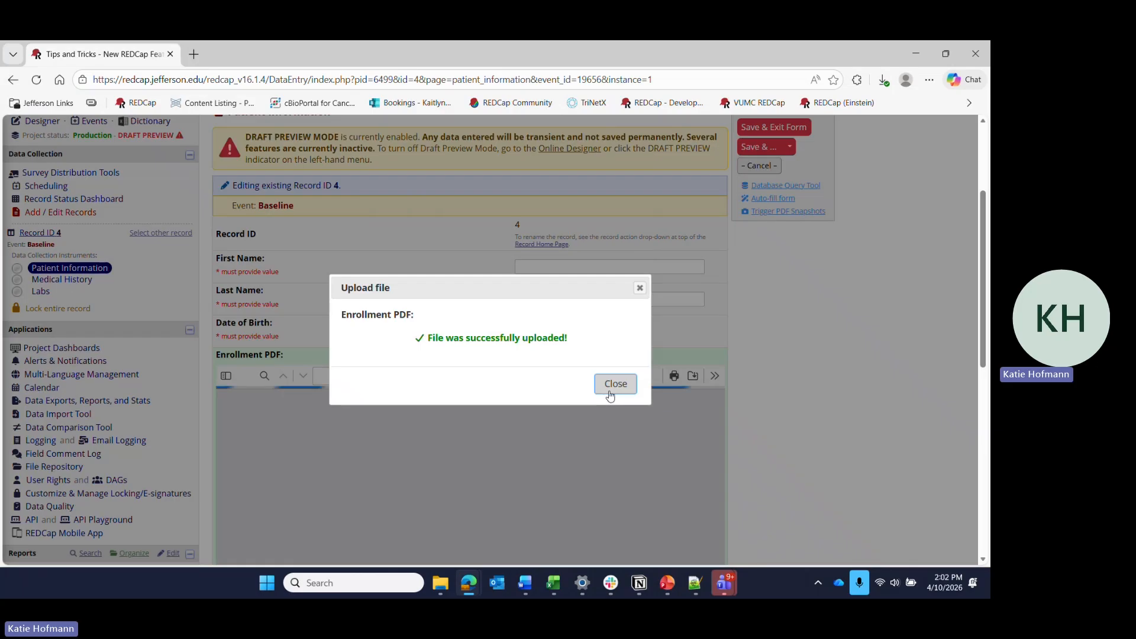
{"action": "left_click", "coordinate": [614, 384]}
{"action": "scroll", "coordinate": [787, 379], "scroll_direction": "down", "scroll_amount": 5}
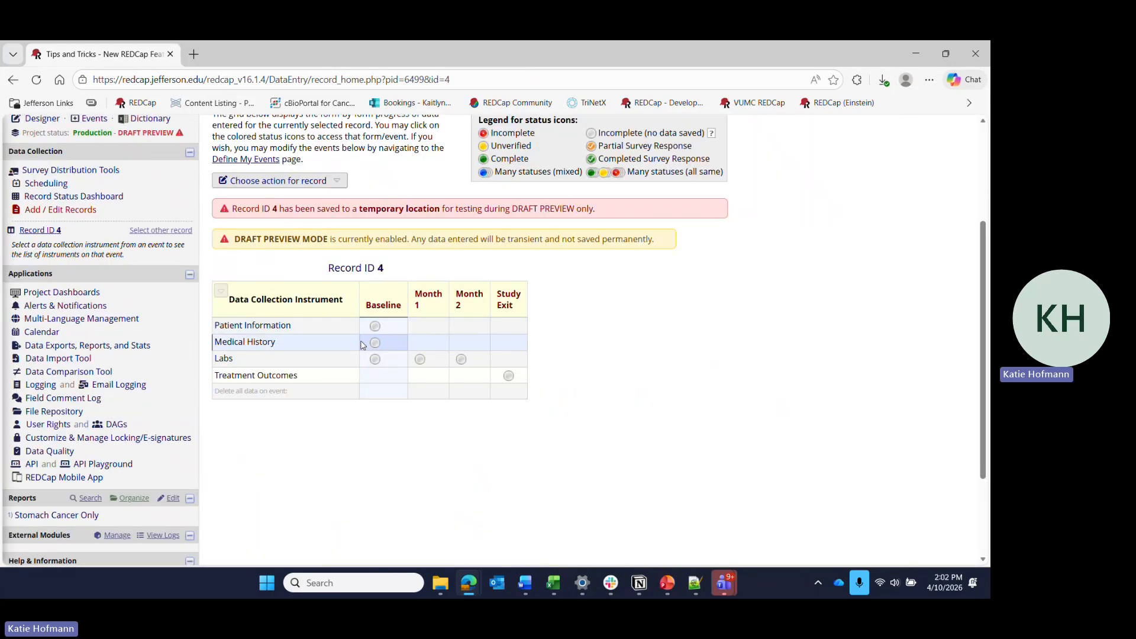
Open record 4's Baseline Medical History form and set Smoking status to Current smoker.
{"action": "left_click", "coordinate": [374, 343]}
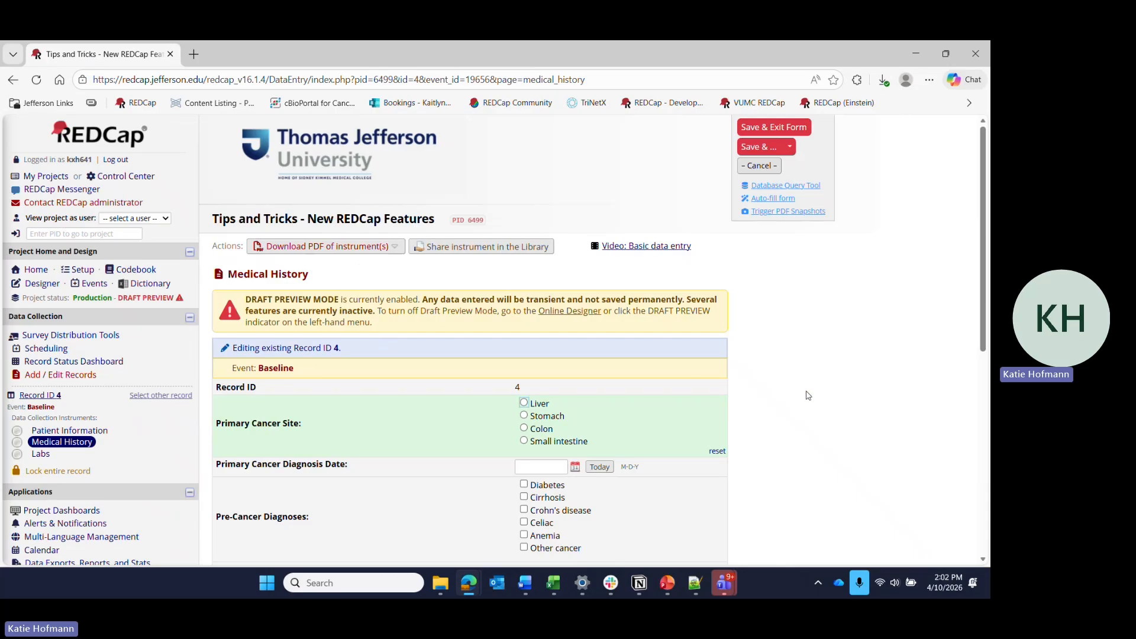
{"action": "scroll", "coordinate": [808, 395], "scroll_direction": "down", "scroll_amount": 3}
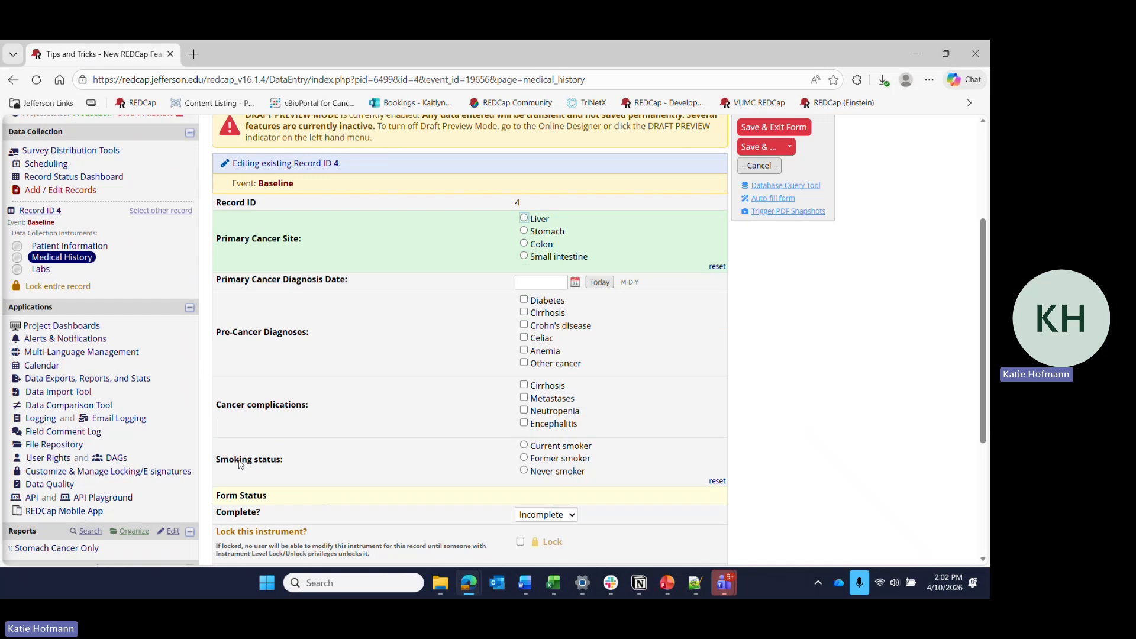
{"action": "left_click", "coordinate": [524, 445]}
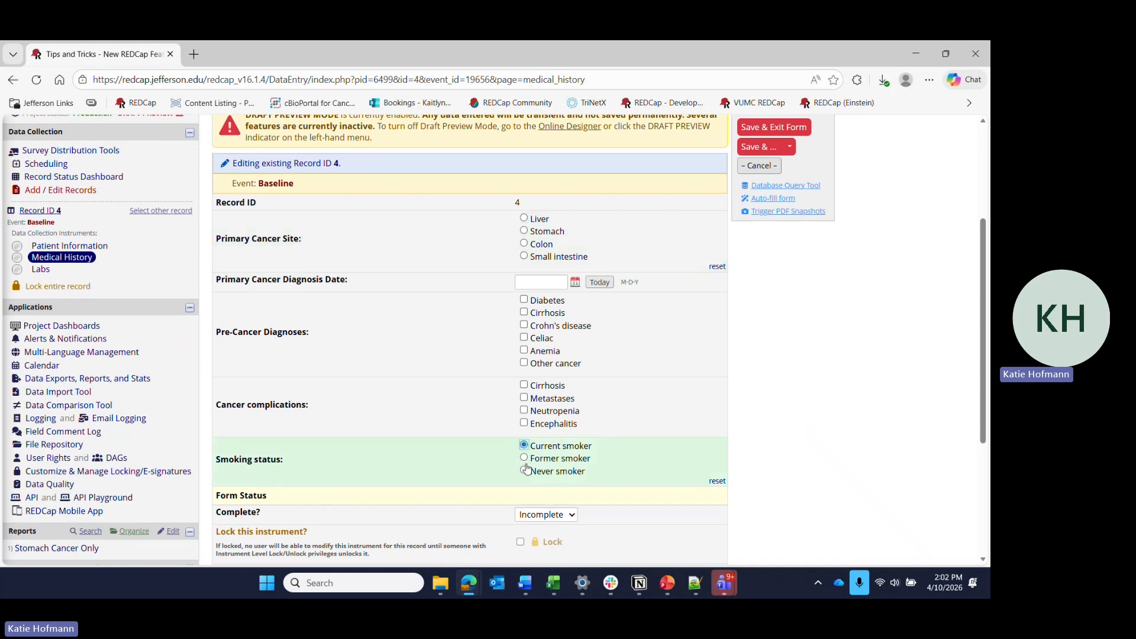
{"action": "key", "text": "Down"}
{"action": "key", "text": "Down"}
{"action": "left_click", "coordinate": [524, 446]}
Mark Encephalitis, Cirrhosis and Metastases as Cancer complications on the Medical History form.
{"action": "left_click", "coordinate": [524, 423]}
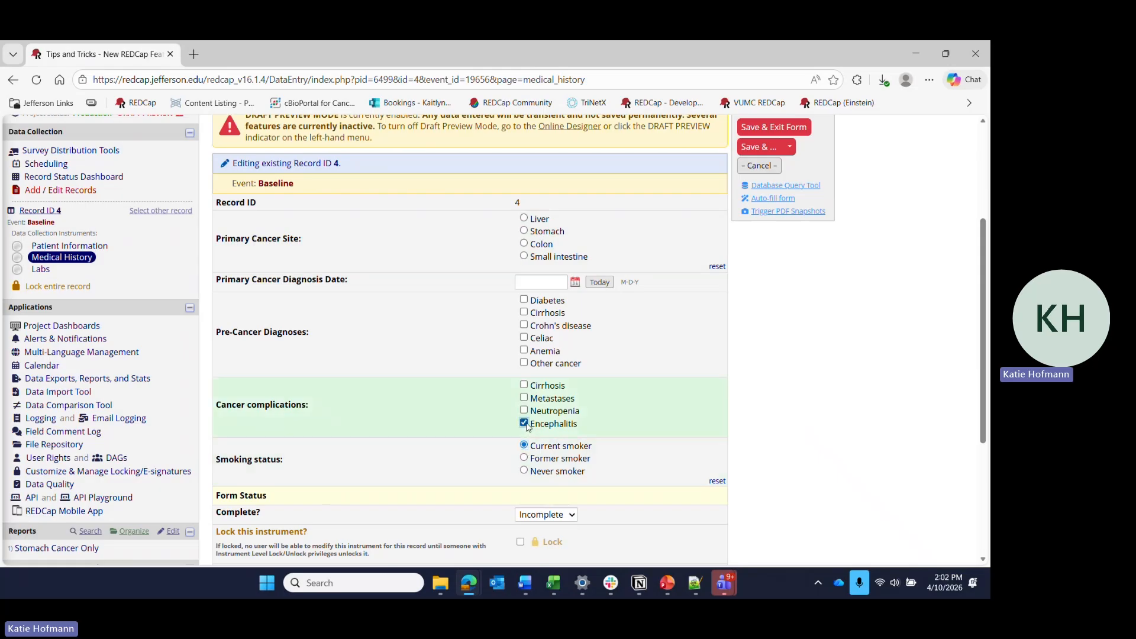
{"action": "left_click", "coordinate": [524, 385]}
{"action": "left_click", "coordinate": [524, 398]}
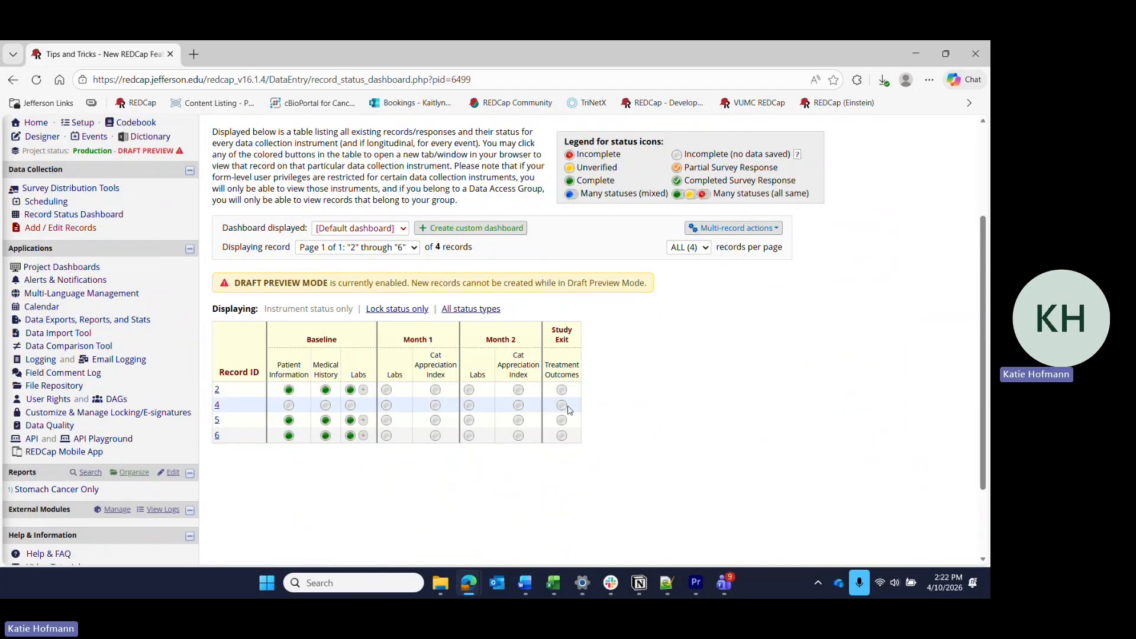
Open record 4's Treatment Outcomes form and answer Anemia Yes, Neutropenia No, Vomiting/diarrhea Yes and Allergic reaction No.
{"action": "left_click", "coordinate": [562, 406]}
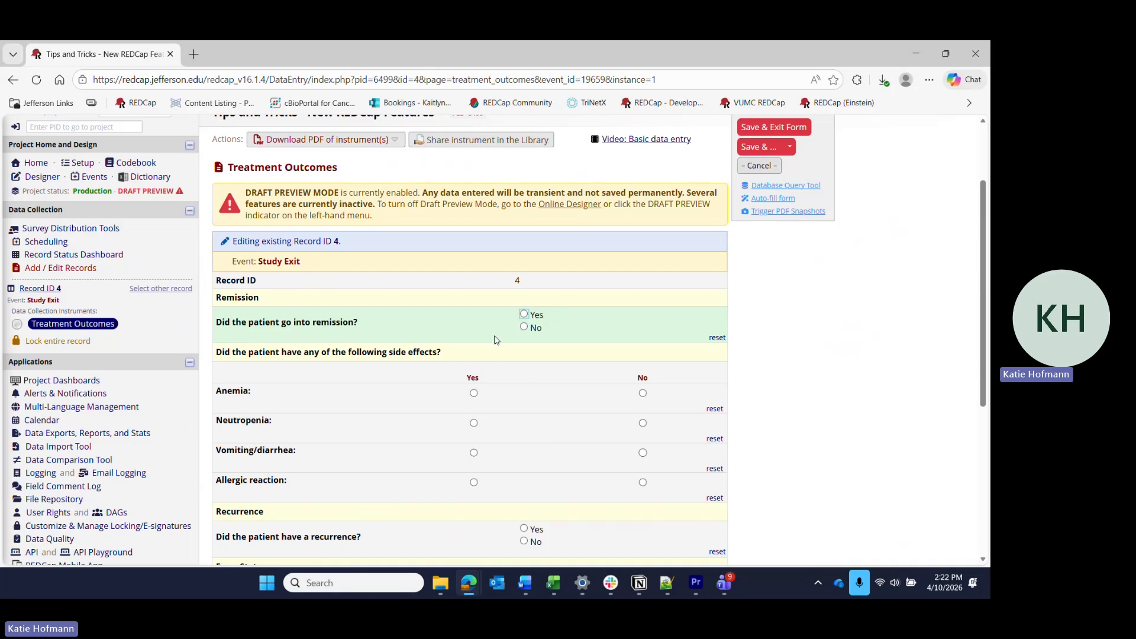
{"action": "left_click", "coordinate": [474, 394]}
{"action": "left_click", "coordinate": [642, 423]}
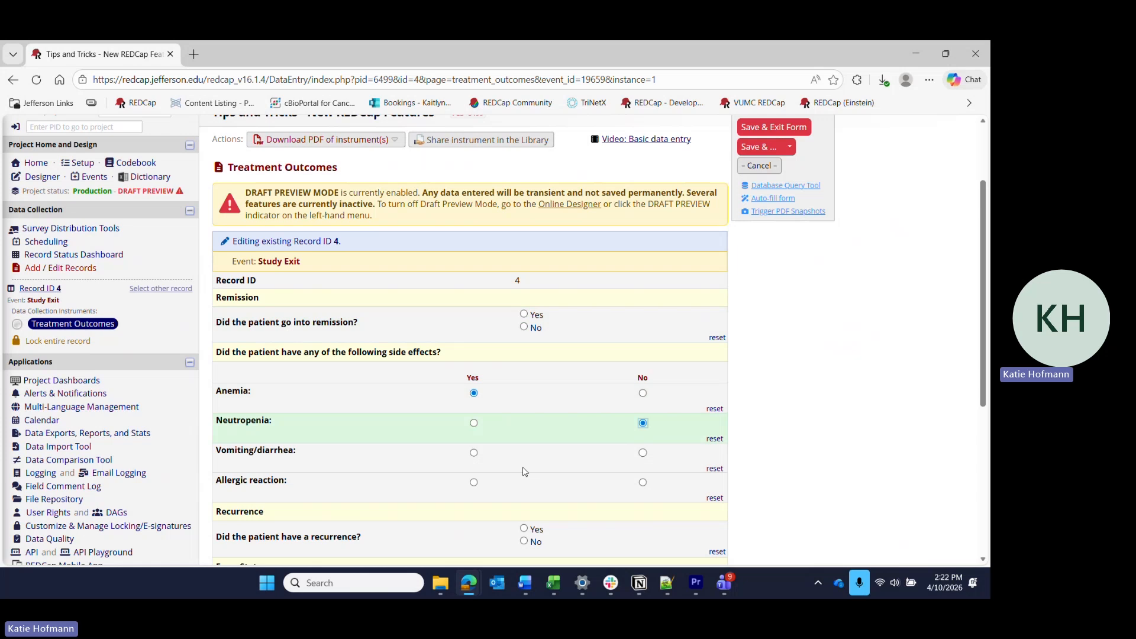
{"action": "left_click", "coordinate": [474, 453]}
{"action": "left_click", "coordinate": [643, 483]}
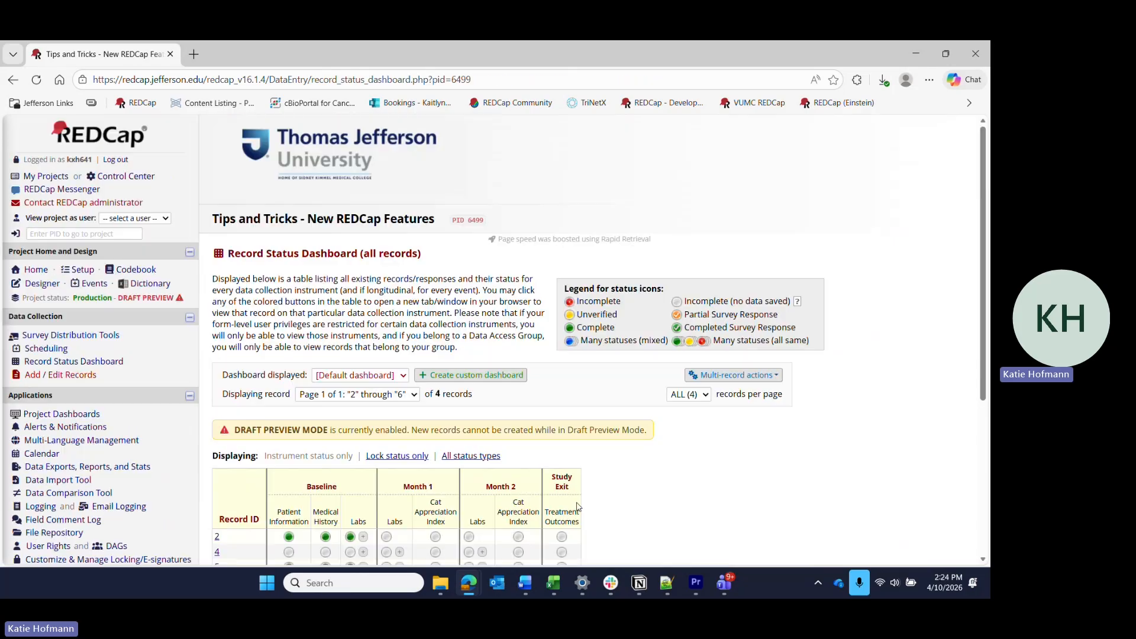
Compare the Study Exit Treatment Outcomes forms of records 6 and 4, returning to the Record Status Dashboard after each.
{"action": "scroll", "coordinate": [578, 507], "scroll_direction": "down", "scroll_amount": 2}
{"action": "left_click", "coordinate": [562, 467]}
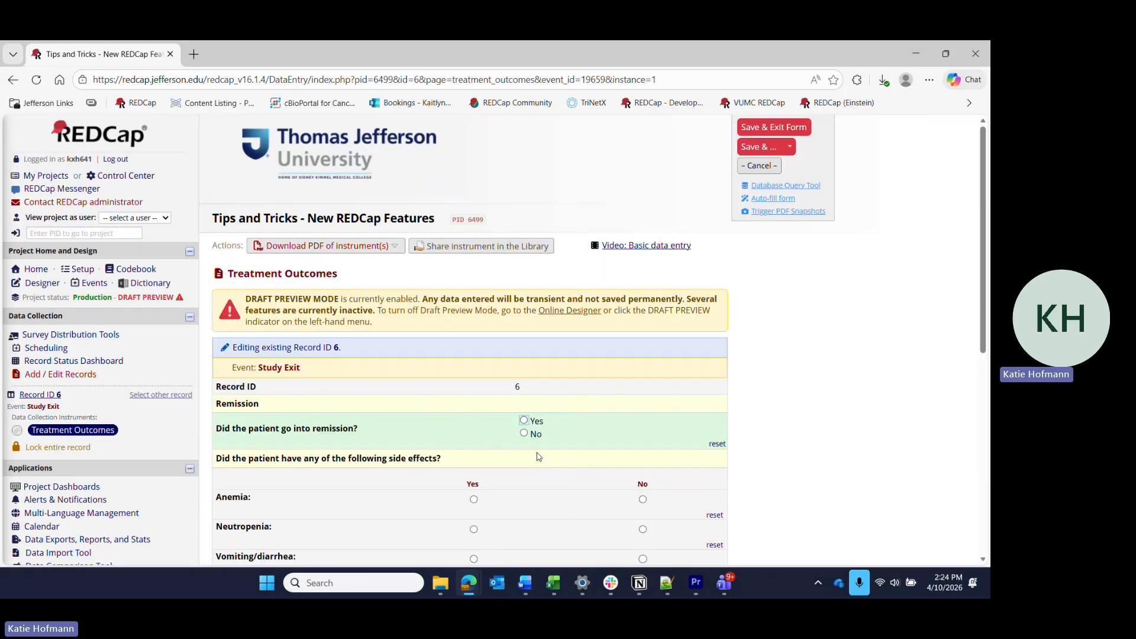
{"action": "left_click", "coordinate": [106, 366]}
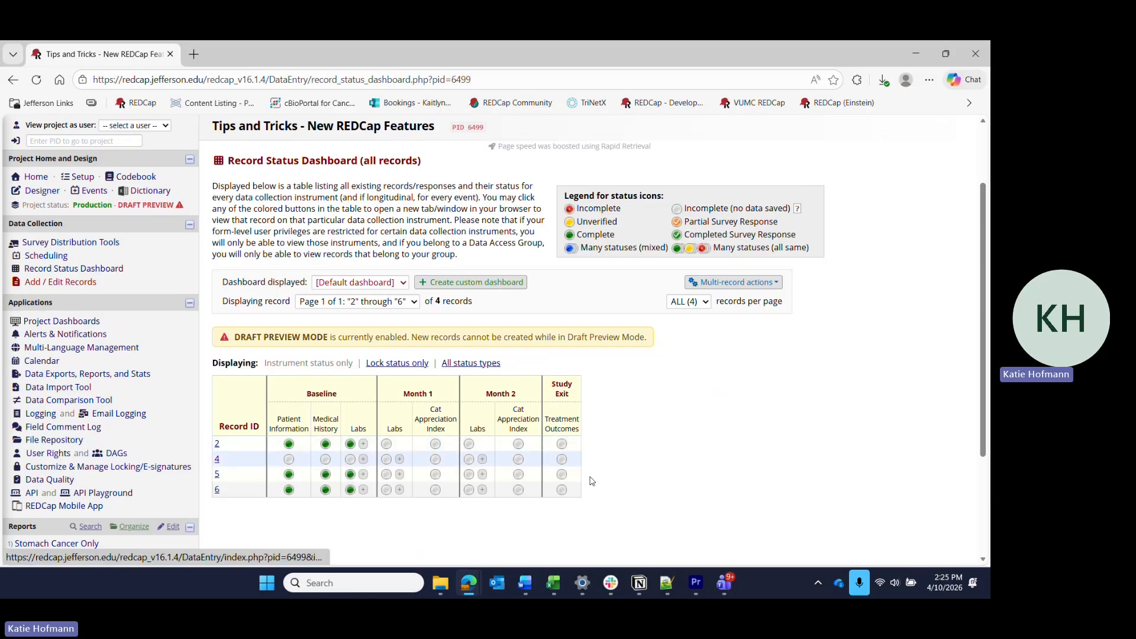
{"action": "left_click", "coordinate": [562, 459]}
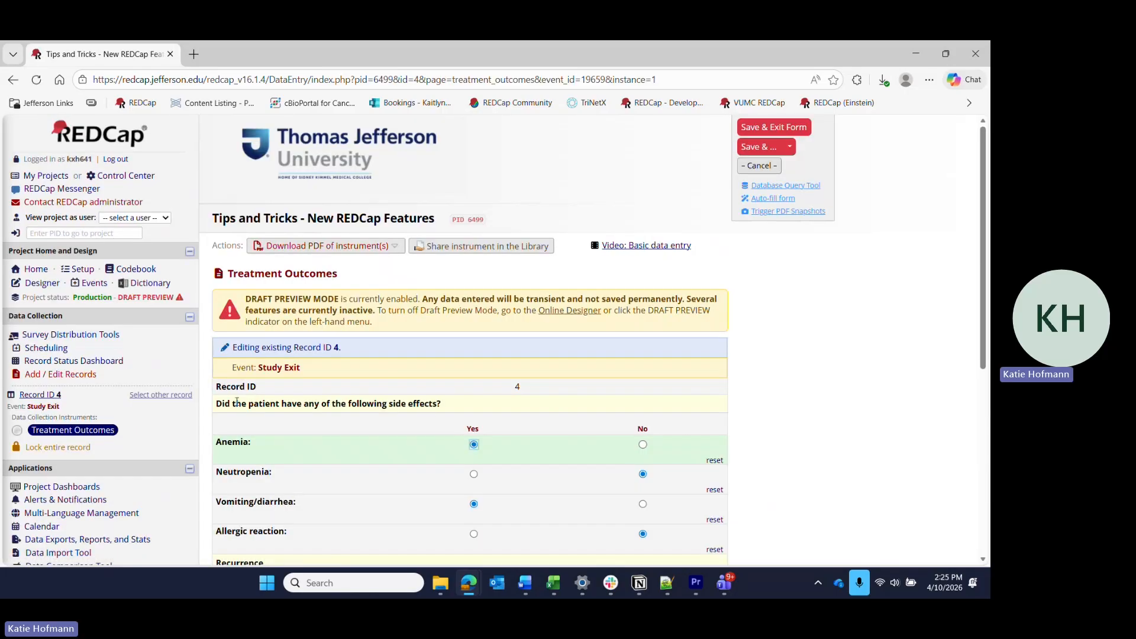
{"action": "left_click", "coordinate": [82, 361]}
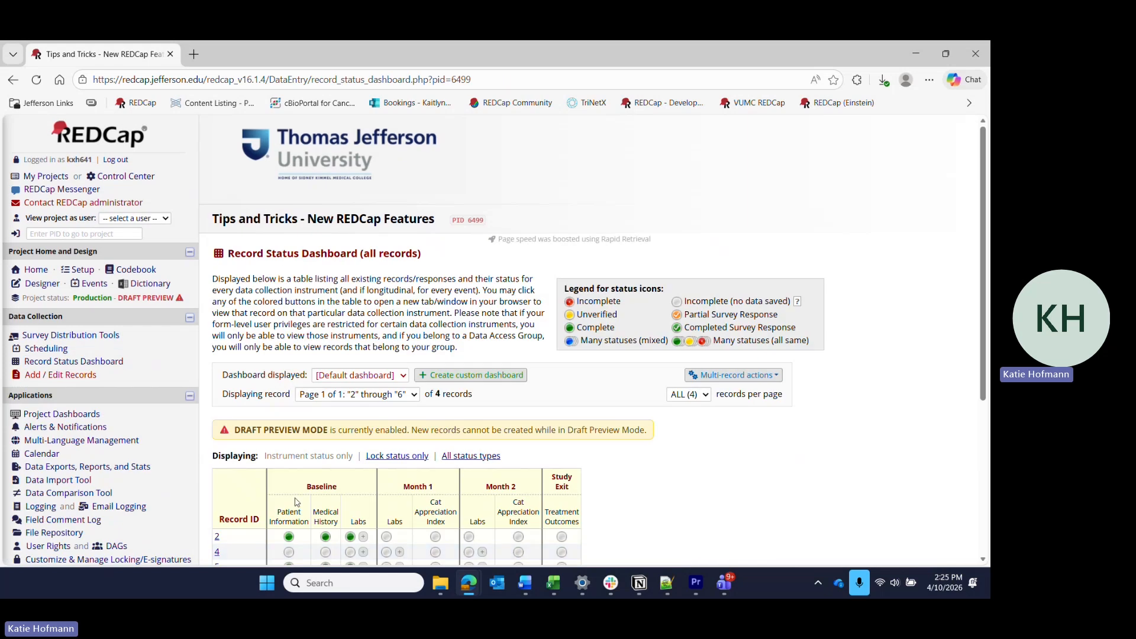
Set the Primary Cancer Diagnosis Date to today, 04-10-2026, on record 4's Medical History form, then save and exit the form.
{"action": "scroll", "coordinate": [328, 439], "scroll_direction": "down", "scroll_amount": 2}
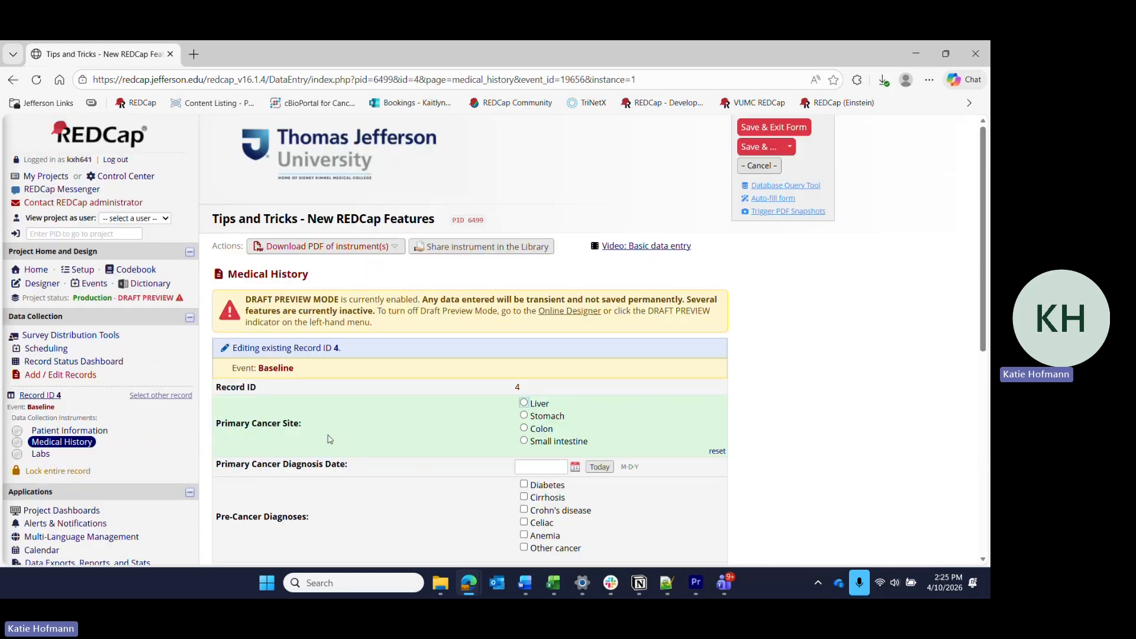
{"action": "left_click", "coordinate": [600, 467]}
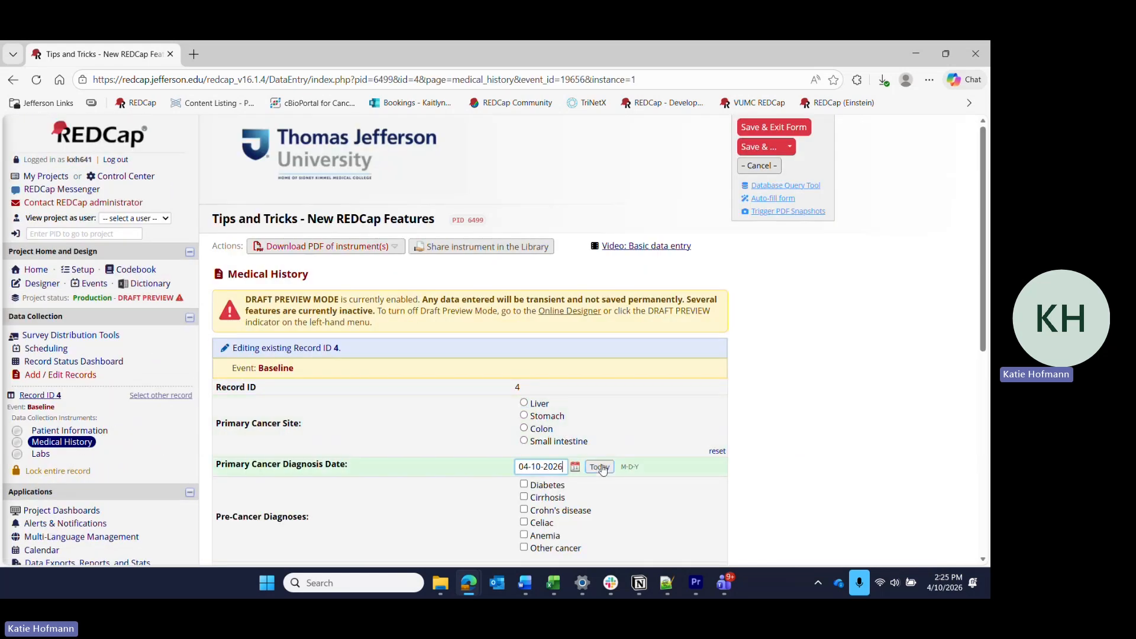
{"action": "left_click", "coordinate": [770, 127]}
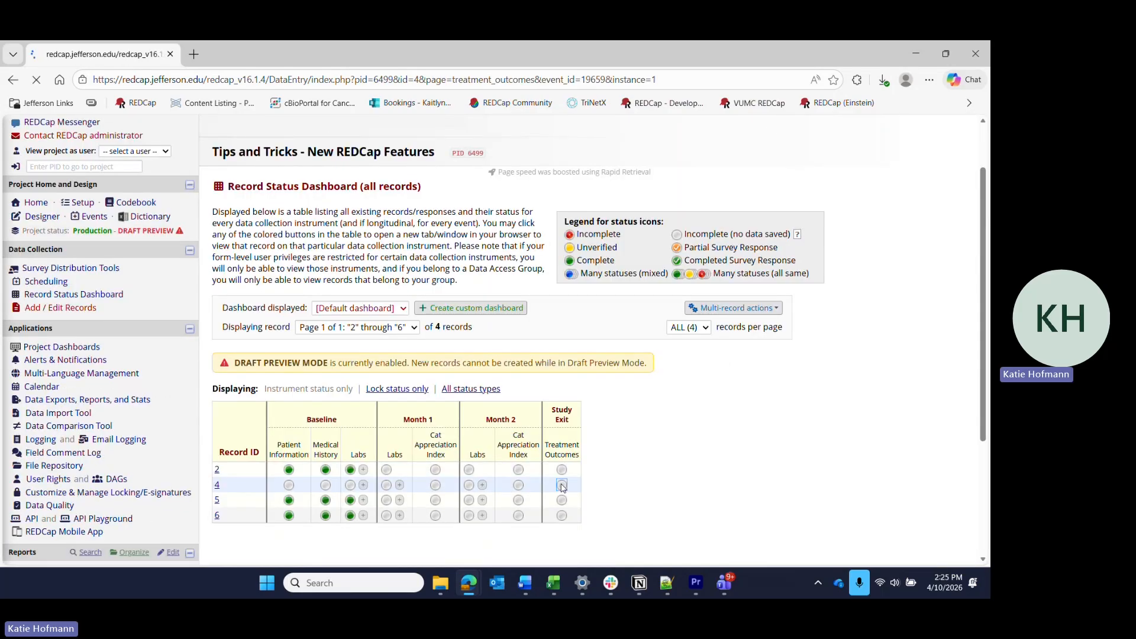
{"action": "left_click", "coordinate": [633, 485]}
{"action": "scroll", "coordinate": [564, 487], "scroll_direction": "down", "scroll_amount": 4}
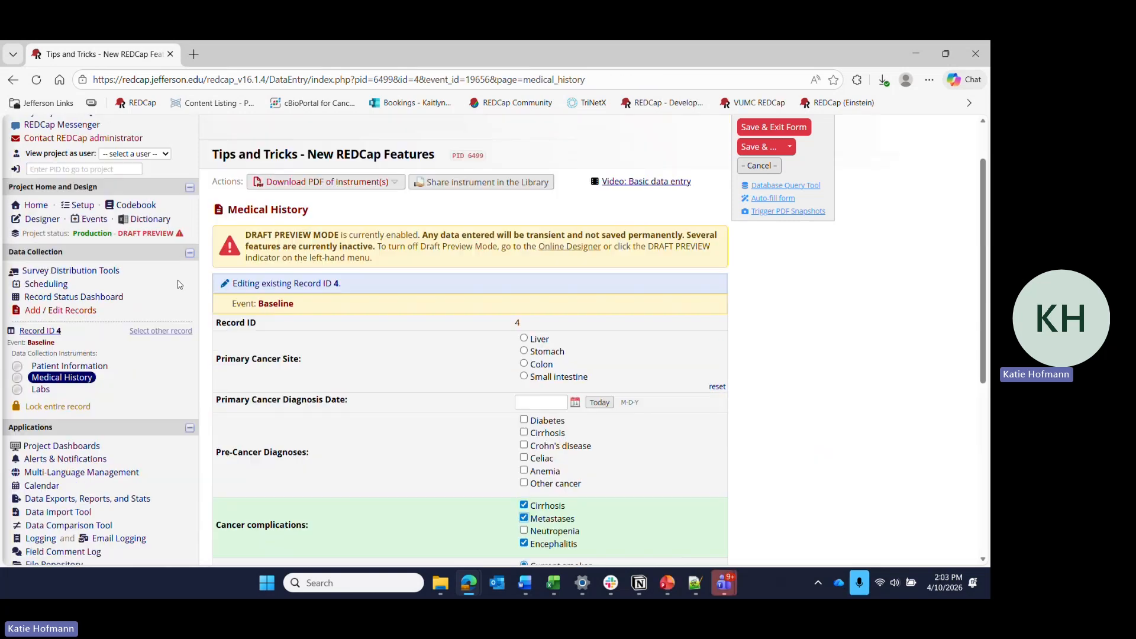
Leave record 4's form for the Online Designer and submit the project's drafted changes for review.
{"action": "left_click", "coordinate": [42, 219]}
{"action": "left_click", "coordinate": [550, 390]}
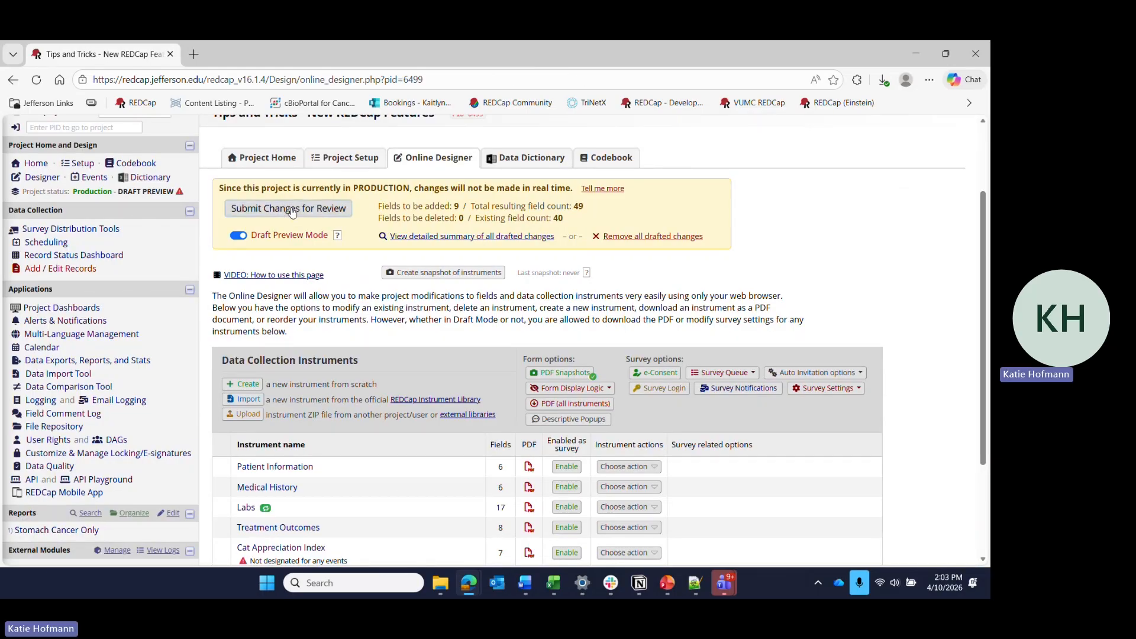
{"action": "left_click", "coordinate": [292, 211]}
{"action": "left_click", "coordinate": [592, 421]}
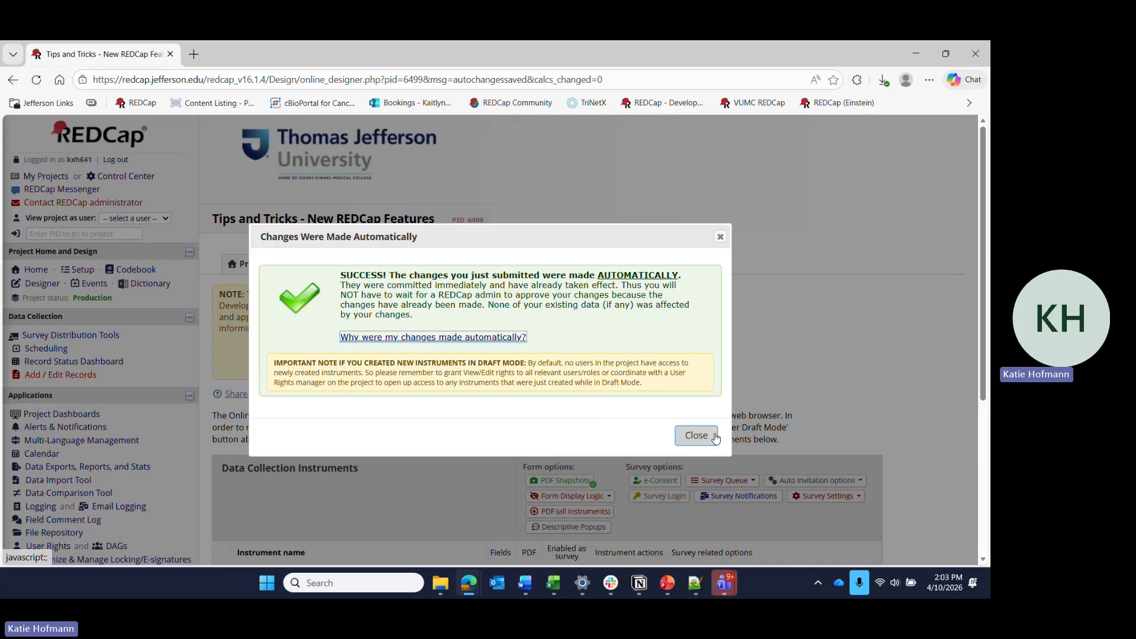
{"action": "left_click", "coordinate": [693, 434]}
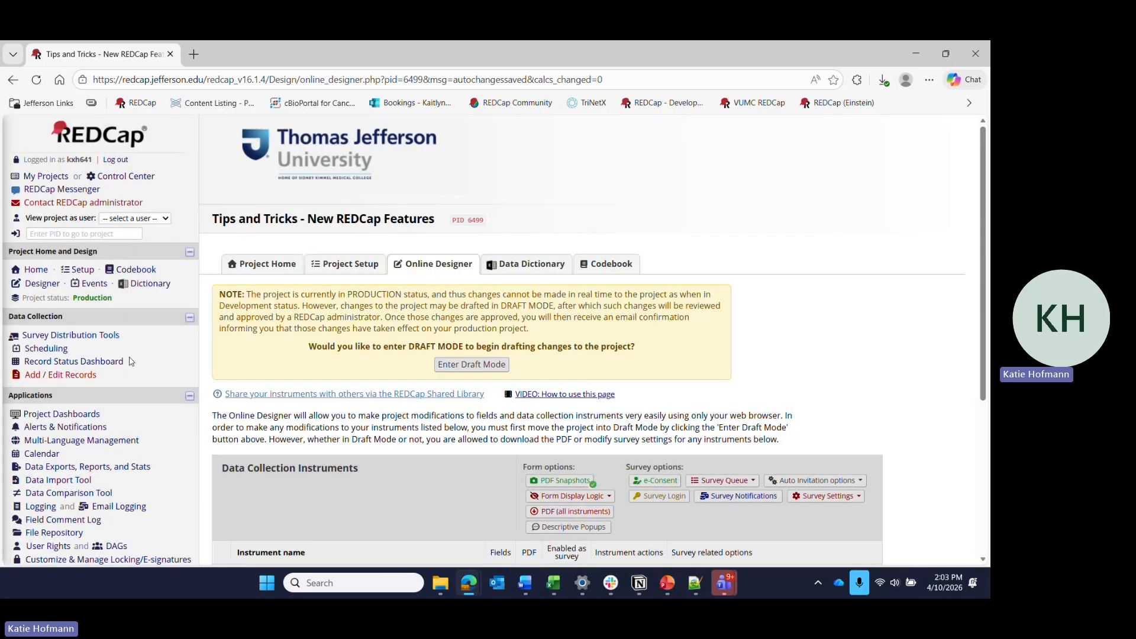
Check the Record Status Dashboard for the instruments available in each event.
{"action": "left_click", "coordinate": [121, 361]}
{"action": "scroll", "coordinate": [339, 381], "scroll_direction": "down", "scroll_amount": 3}
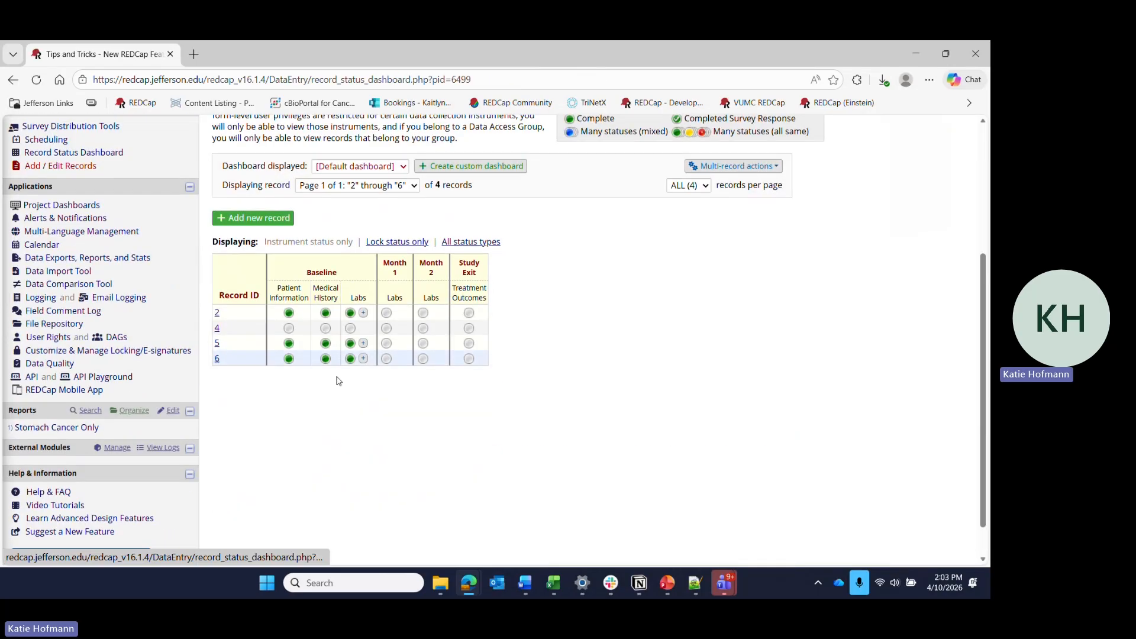
{"action": "scroll", "coordinate": [89, 350], "scroll_direction": "up", "scroll_amount": 3}
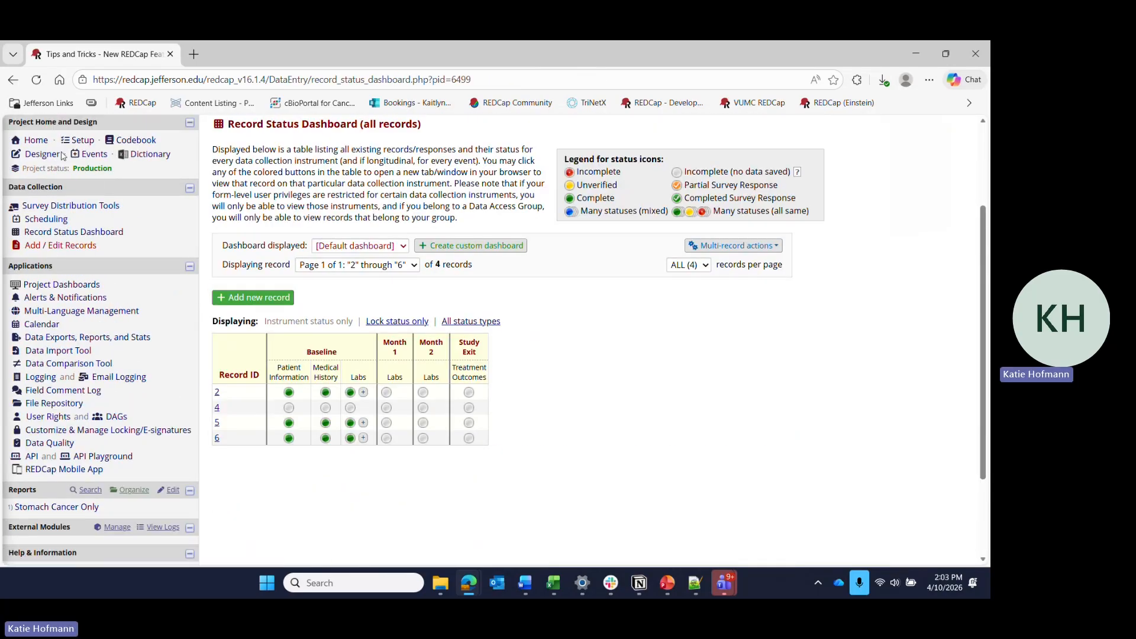
Designate the Cat Appreciation Index instrument for the Month 1 and Month 2 events and save the designations.
{"action": "left_click", "coordinate": [94, 154]}
{"action": "scroll", "coordinate": [519, 403], "scroll_direction": "down", "scroll_amount": 3}
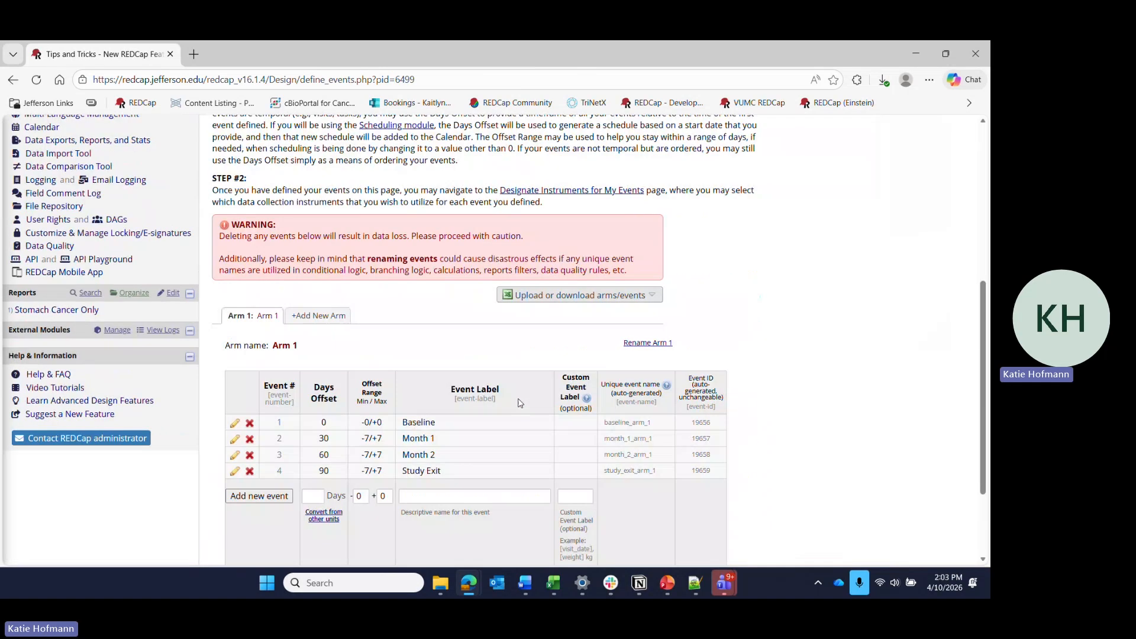
{"action": "scroll", "coordinate": [520, 403], "scroll_direction": "up", "scroll_amount": 5}
{"action": "left_click", "coordinate": [472, 232]}
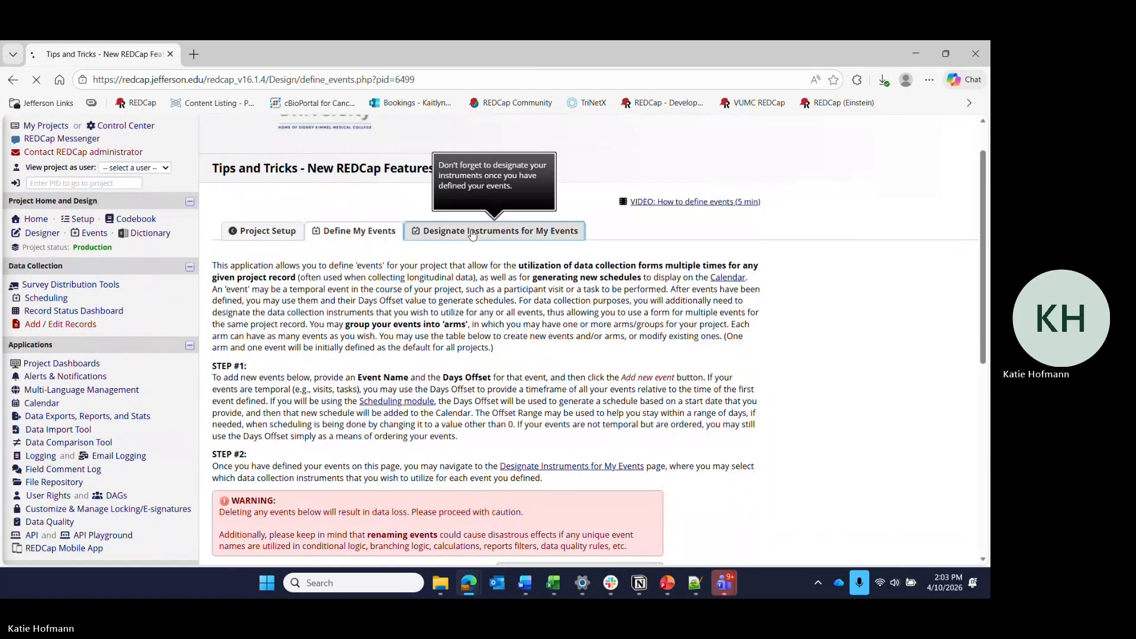
{"action": "scroll", "coordinate": [296, 331], "scroll_direction": "down", "scroll_amount": 1}
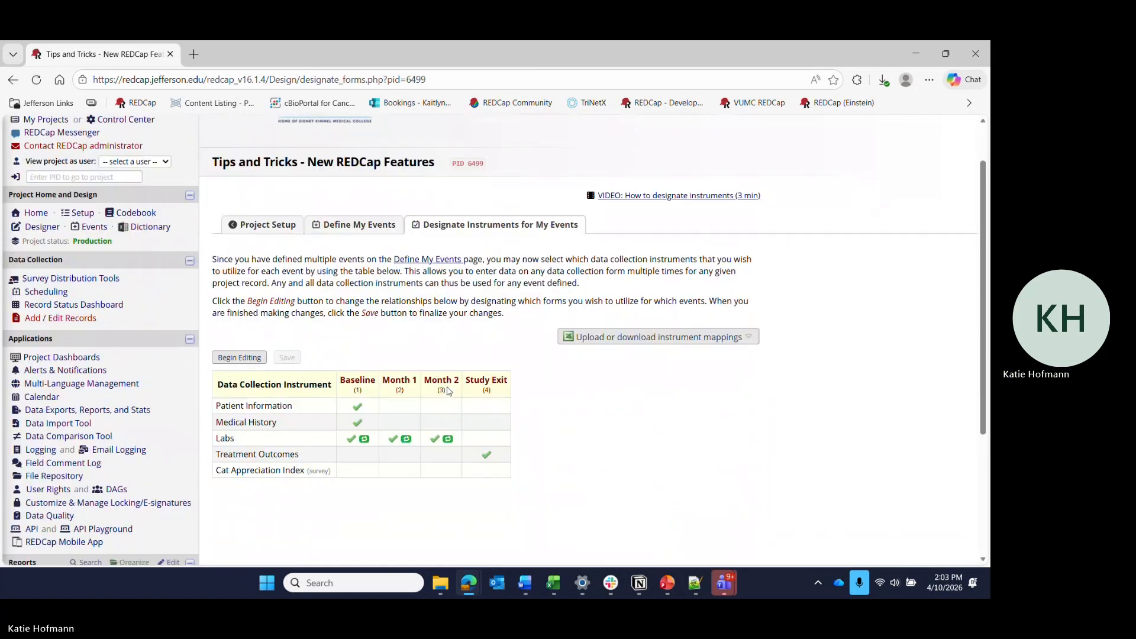
{"action": "left_click", "coordinate": [249, 358]}
{"action": "left_click", "coordinate": [399, 469]}
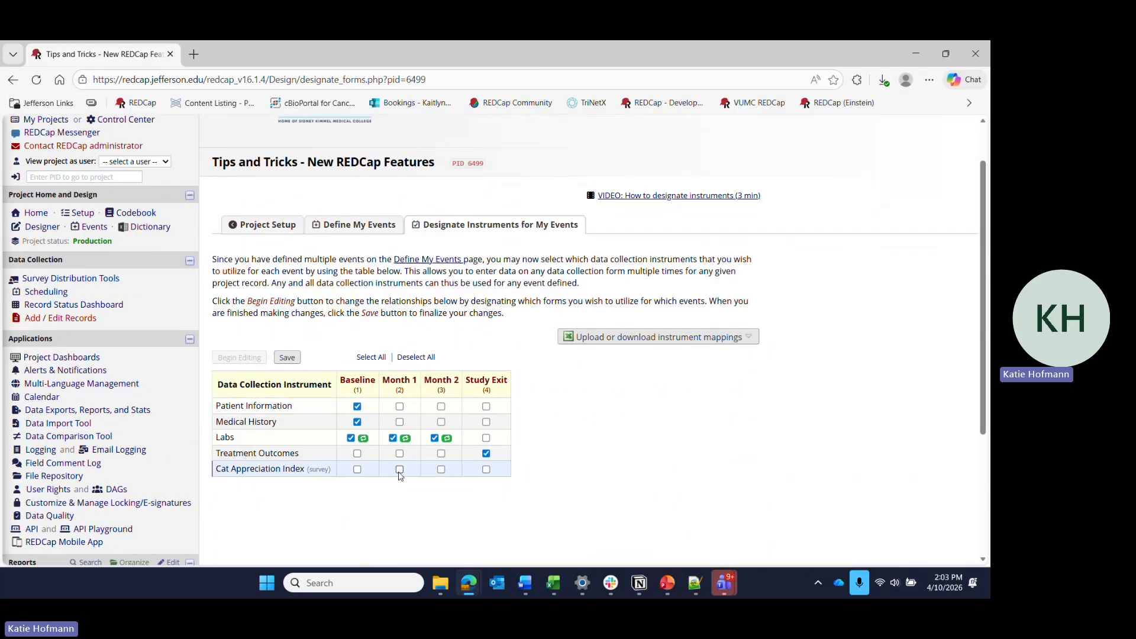
{"action": "left_click", "coordinate": [441, 469]}
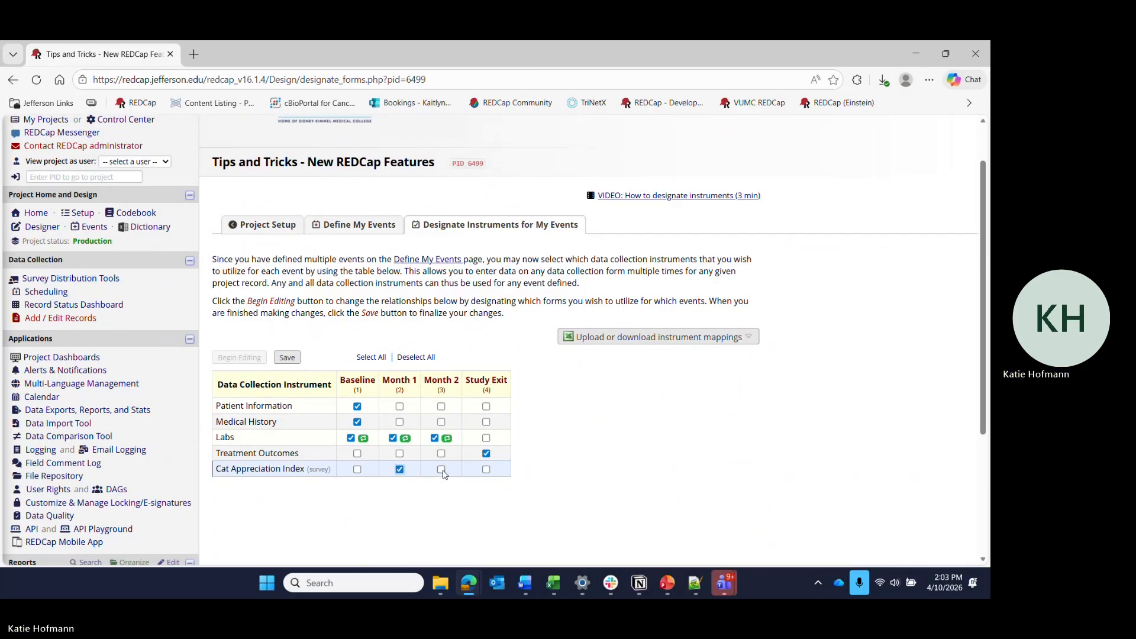
{"action": "left_click", "coordinate": [288, 361]}
Open record 6's Month 1 Cat Appreciation Index and answer its first three statements Somewhat disagree, Somewhat agree and Somewhat disagree.
{"action": "left_click", "coordinate": [96, 307]}
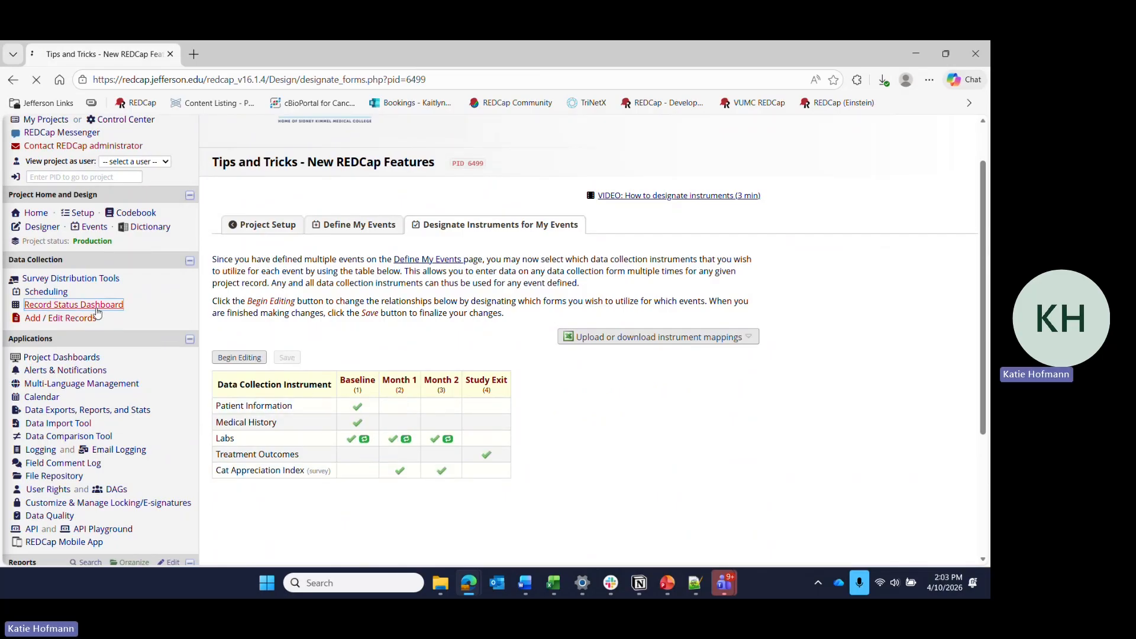
{"action": "scroll", "coordinate": [398, 361], "scroll_direction": "down", "scroll_amount": 1}
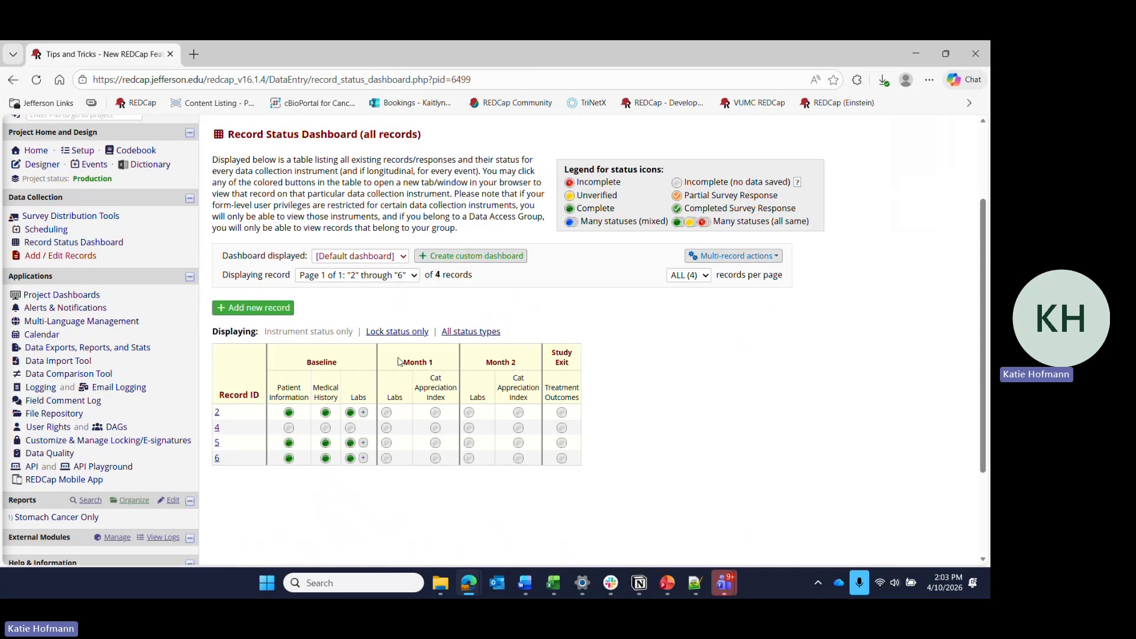
{"action": "left_click", "coordinate": [435, 459]}
{"action": "left_click", "coordinate": [574, 412]}
{"action": "left_click_drag", "start_coordinate": [561, 487], "coordinate": [570, 497]}
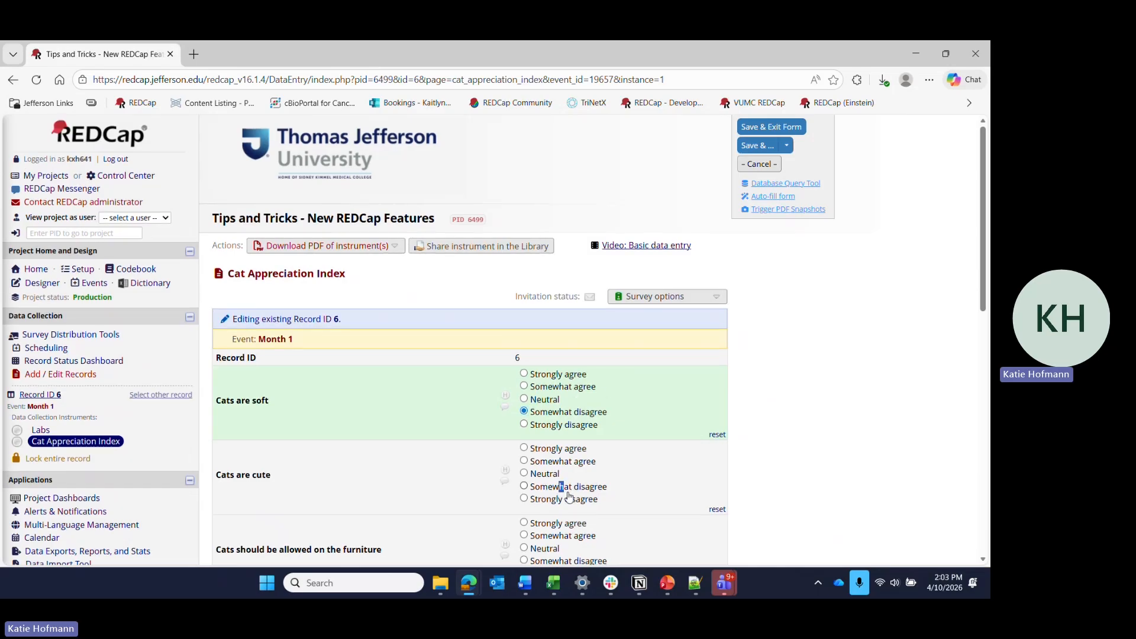
{"action": "scroll", "coordinate": [569, 497], "scroll_direction": "down", "scroll_amount": 1}
{"action": "left_click", "coordinate": [547, 425]}
{"action": "left_click", "coordinate": [549, 524]}
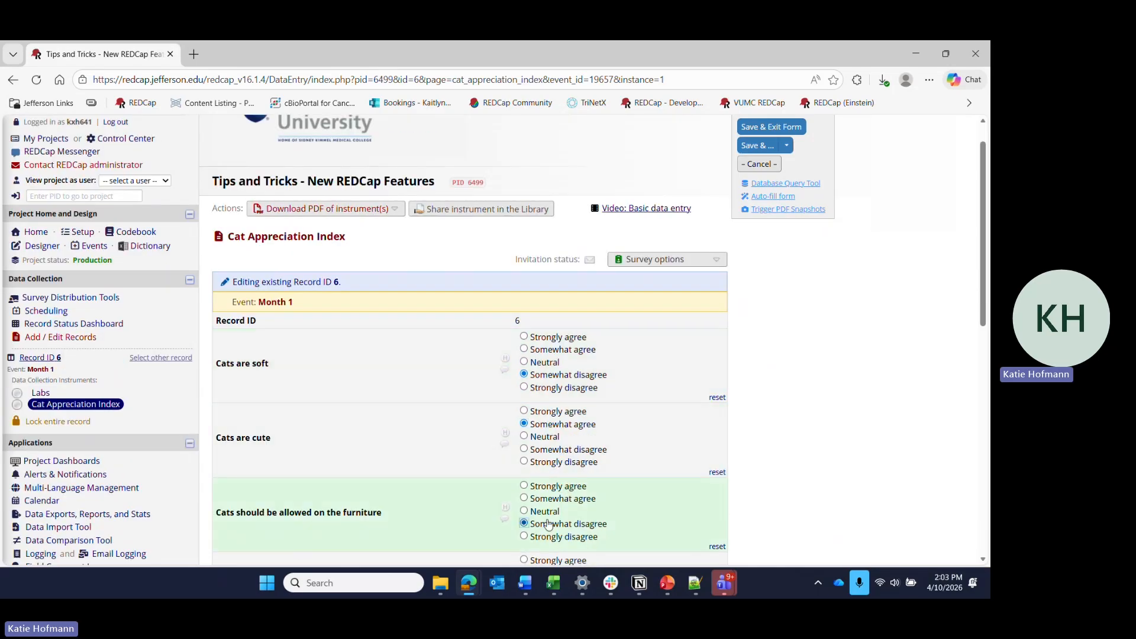
{"action": "scroll", "coordinate": [548, 524], "scroll_direction": "down", "scroll_amount": 5}
{"action": "left_click", "coordinate": [553, 500]}
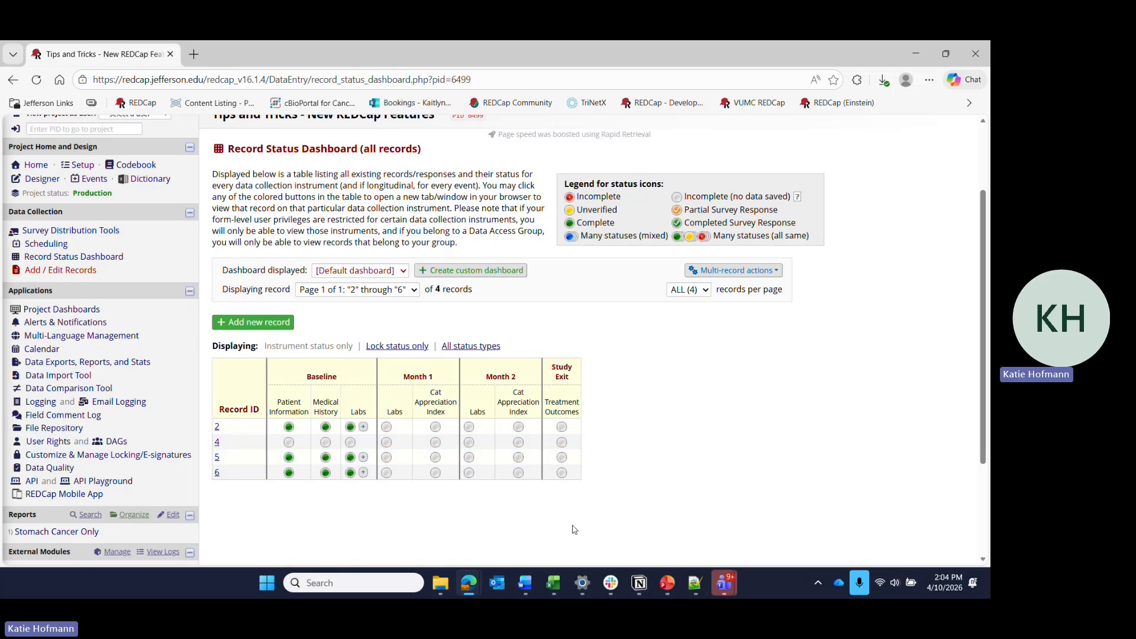
Switch to PowerPoint to show the Draft Preview Mode Restrictions slide.
{"action": "key", "text": "alt+Tab"}
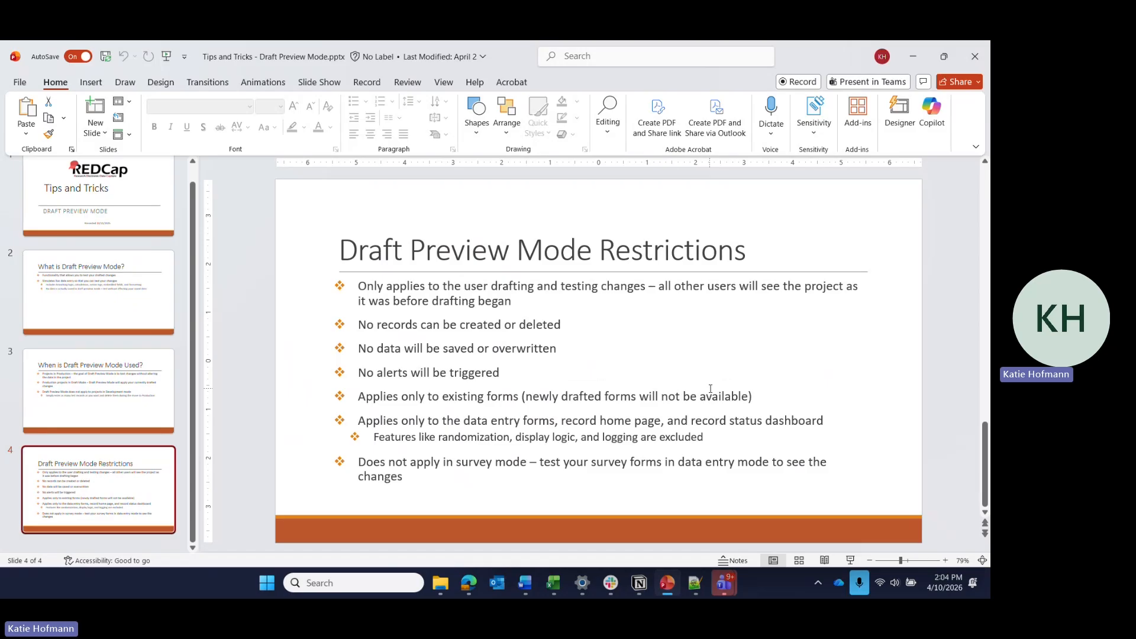